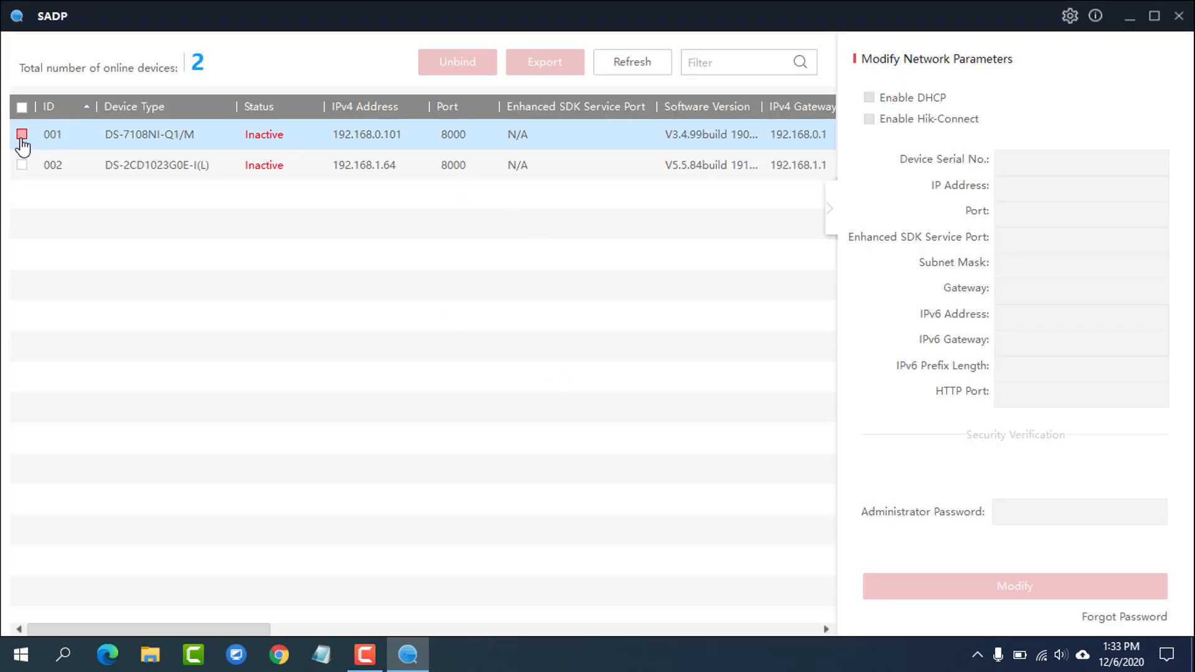
Step: Activate the DS-7108NI-Q1/M recorder with a new password, skipping the GUID export
click(22, 135)
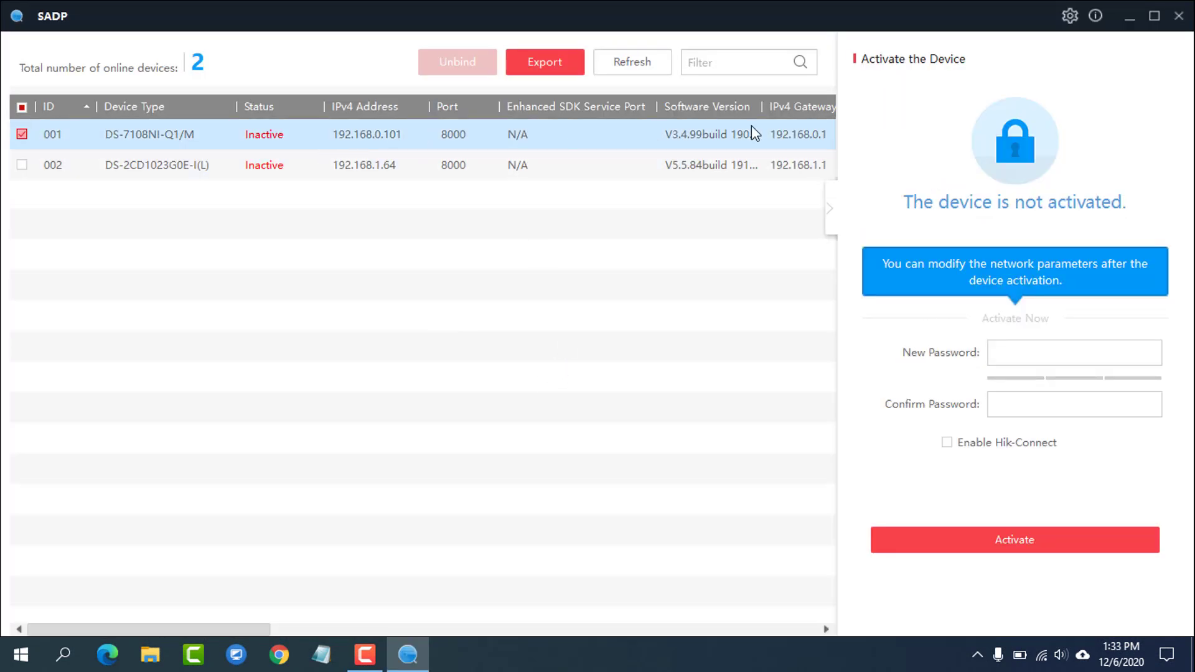
click(1005, 353)
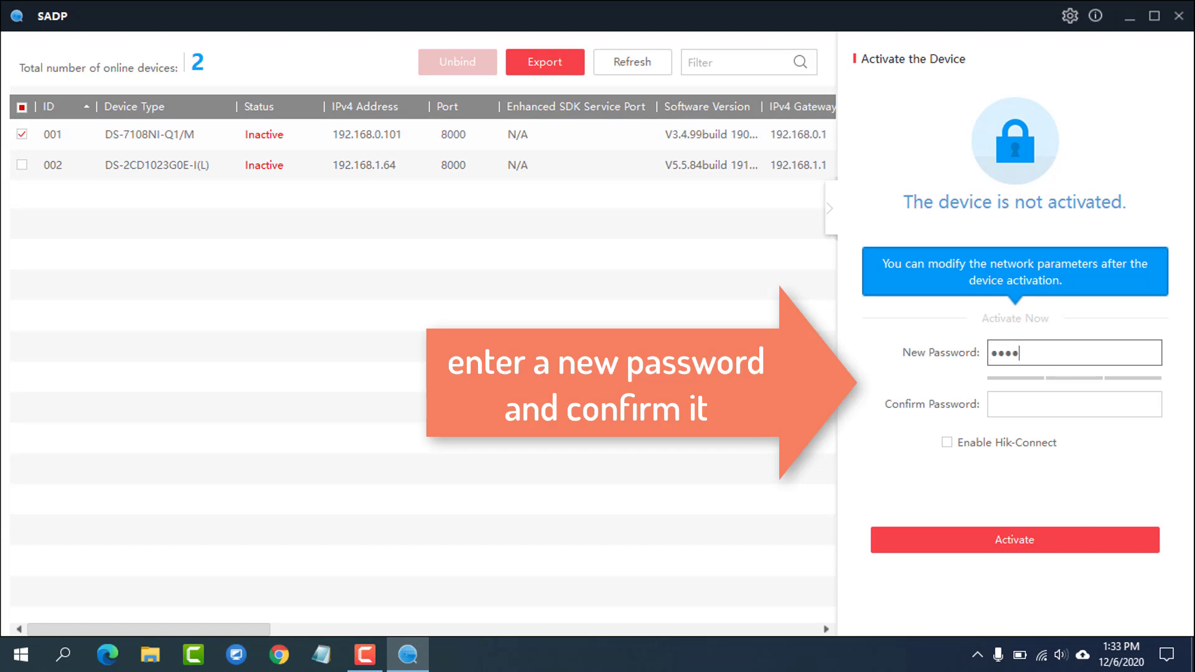
text(cd)
key(Tab)
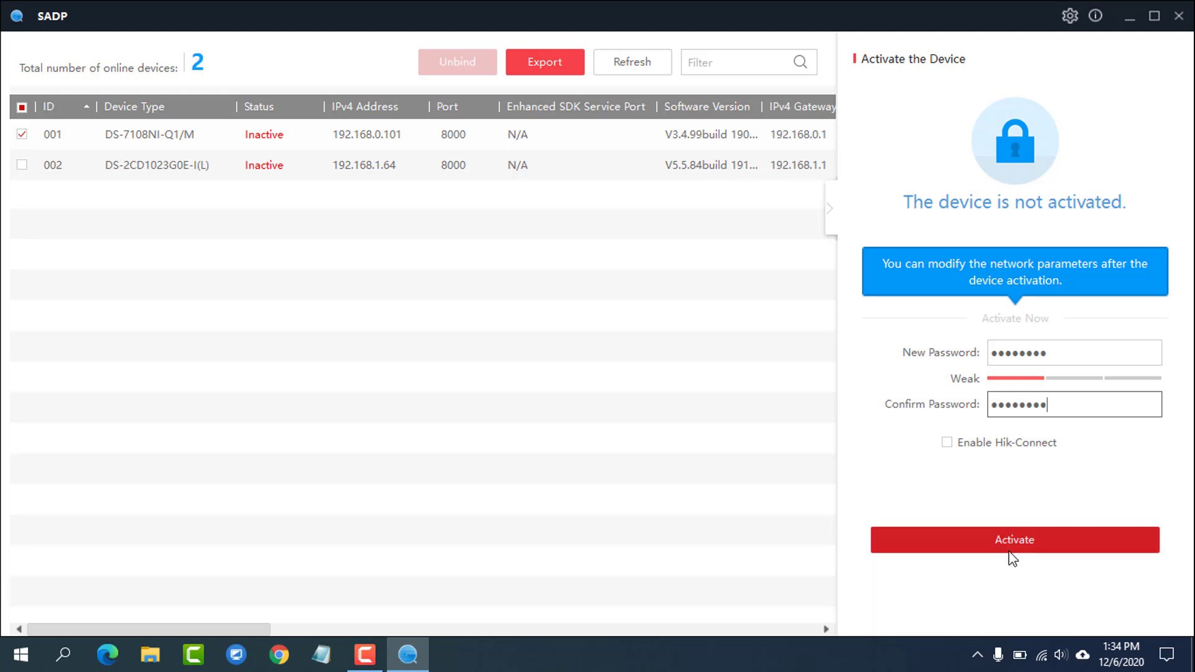
click(1004, 541)
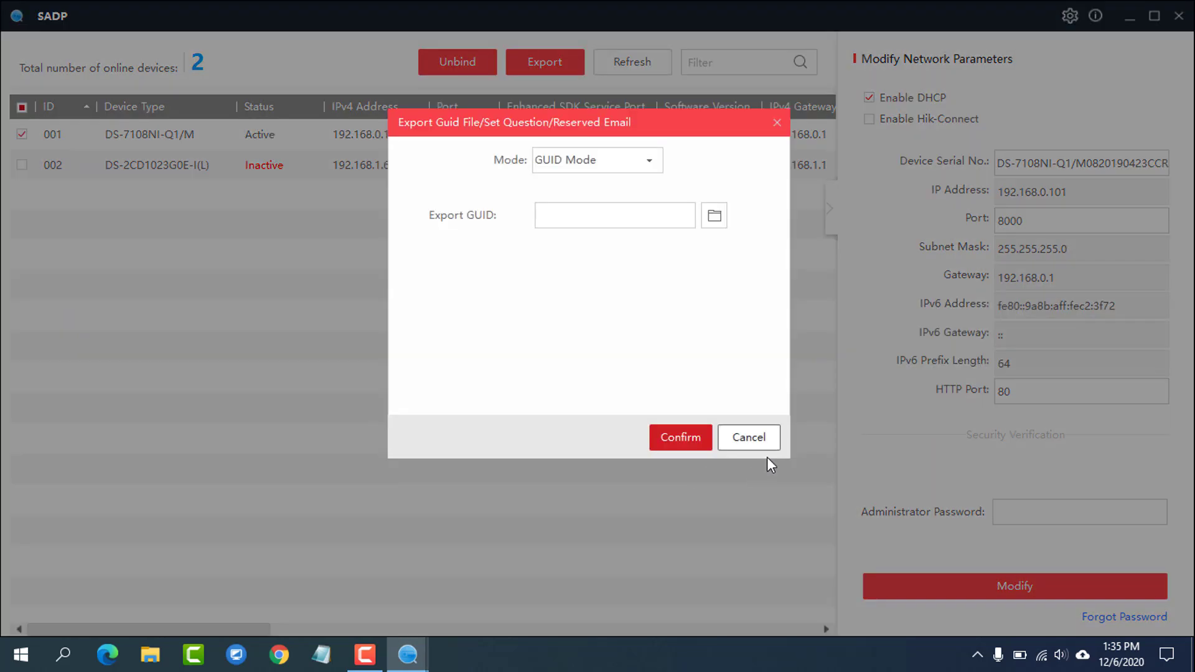
click(750, 438)
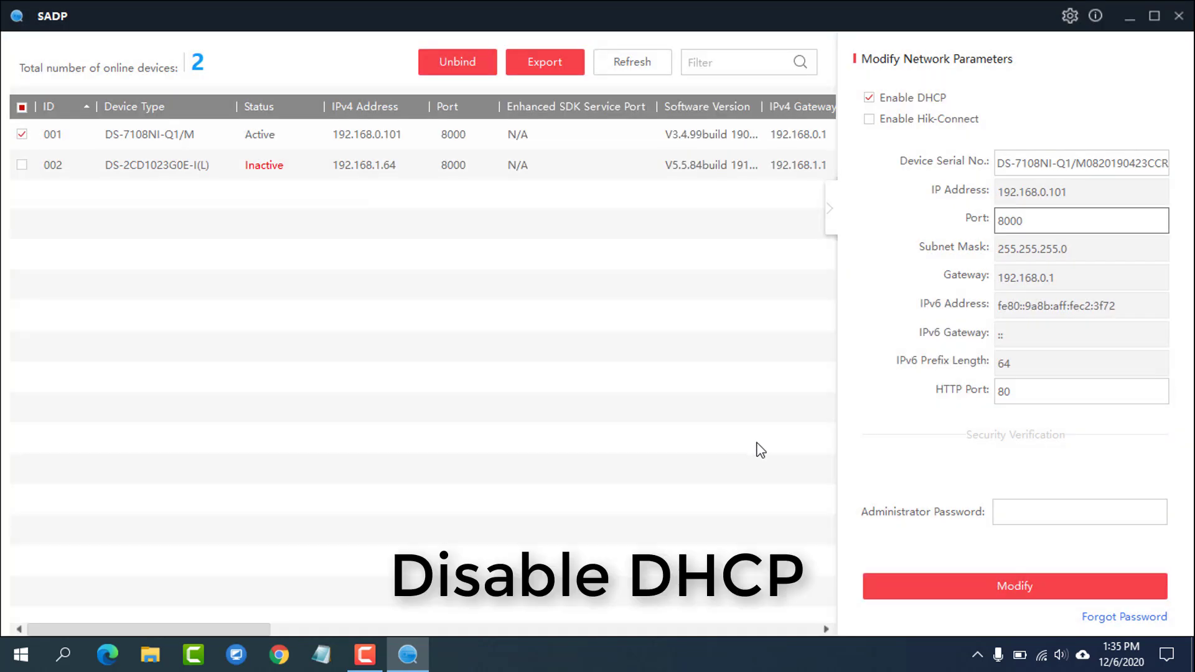
Step: Turn off DHCP and save the recorder's fixed address 192.168.0.150 using the admin password
click(886, 100)
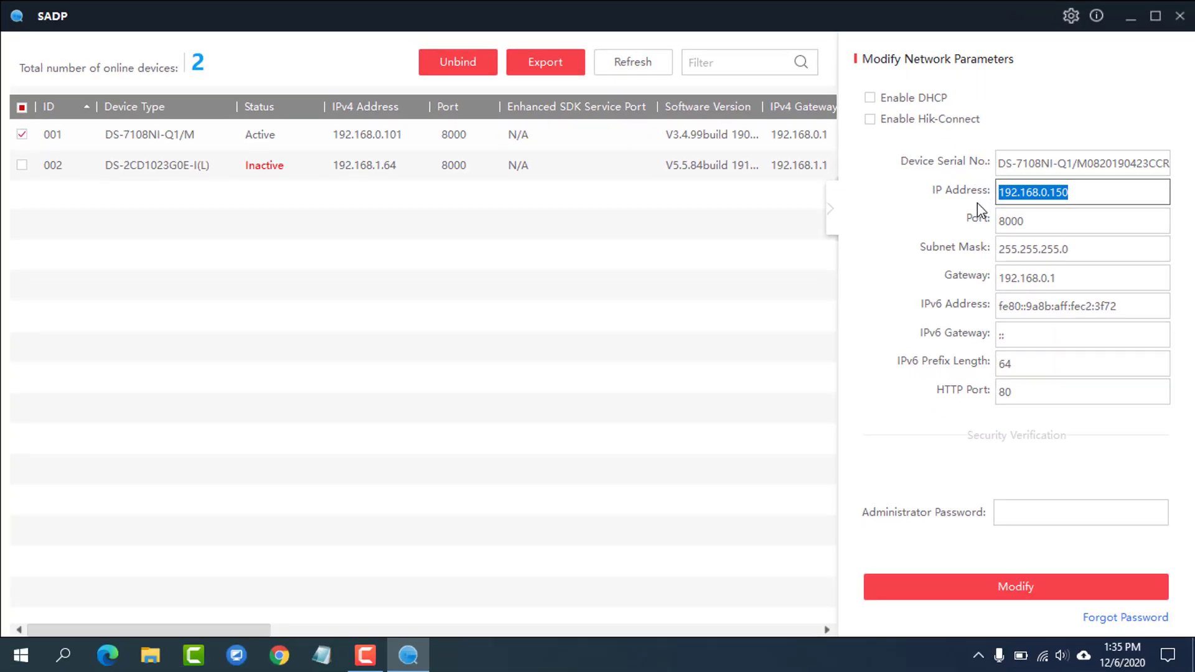
click(1087, 513)
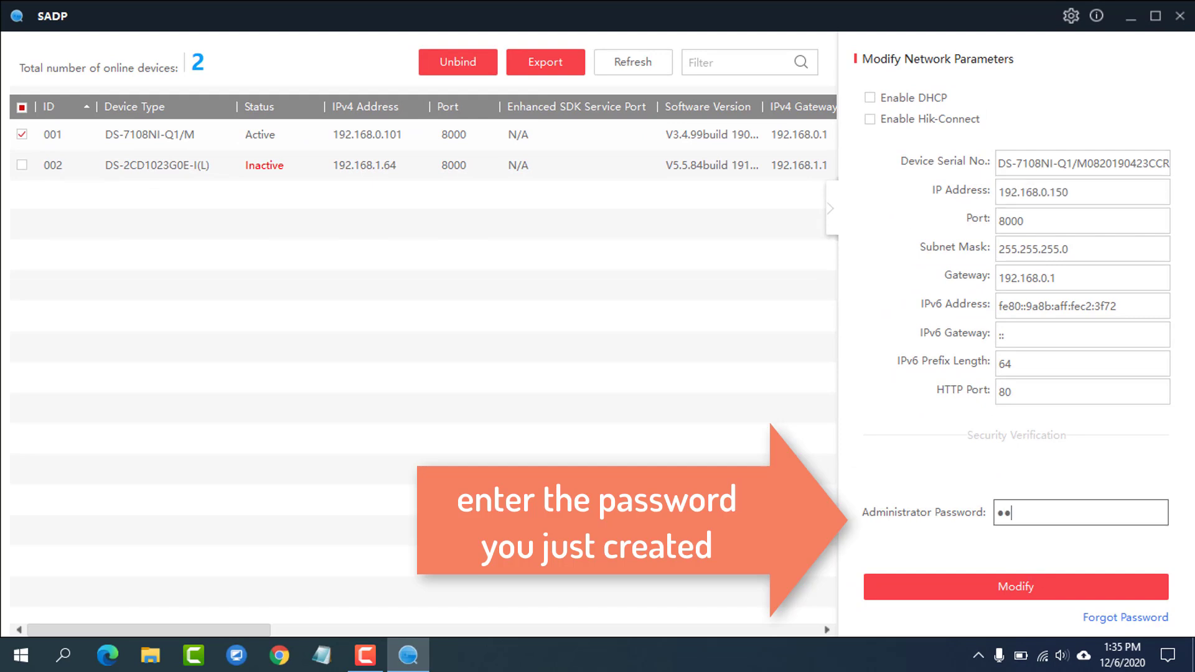
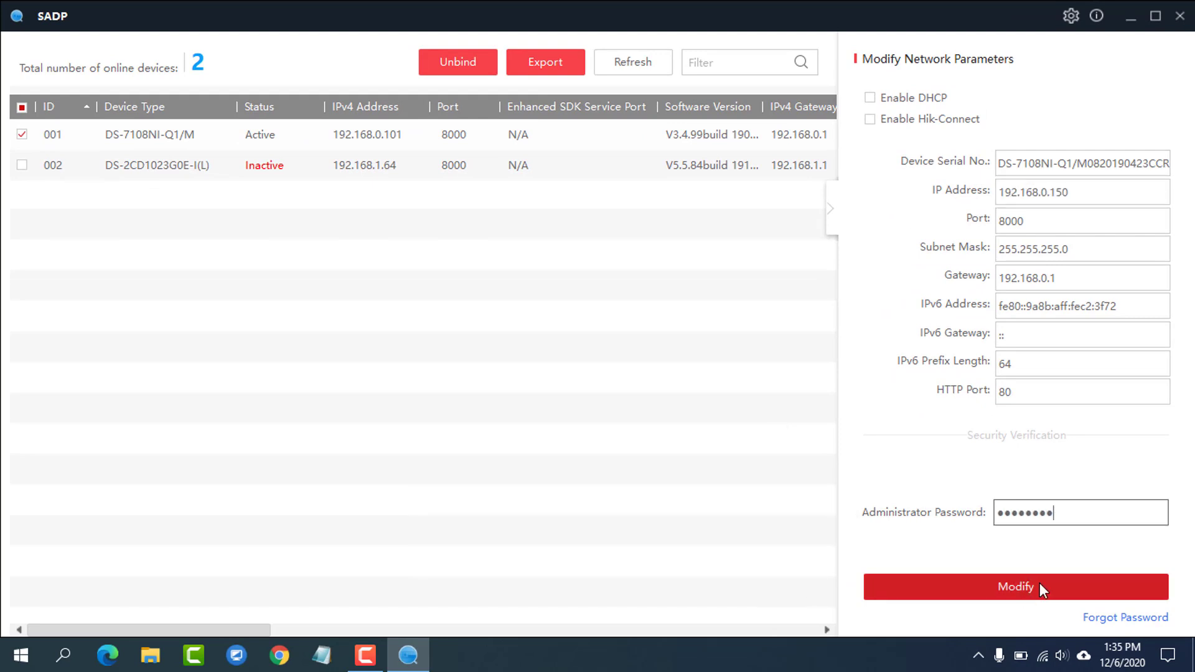
click(1019, 586)
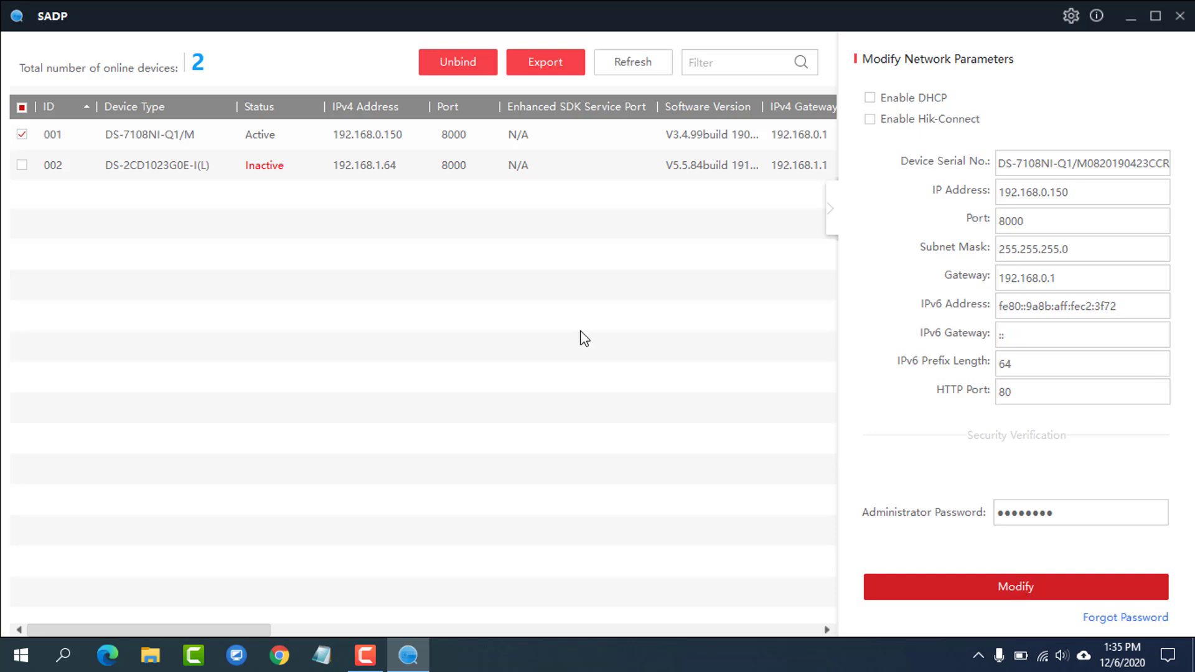
click(22, 135)
Step: Activate the DS-2CD1023G0E-I(L) camera with a new password, skipping the security questions
click(22, 165)
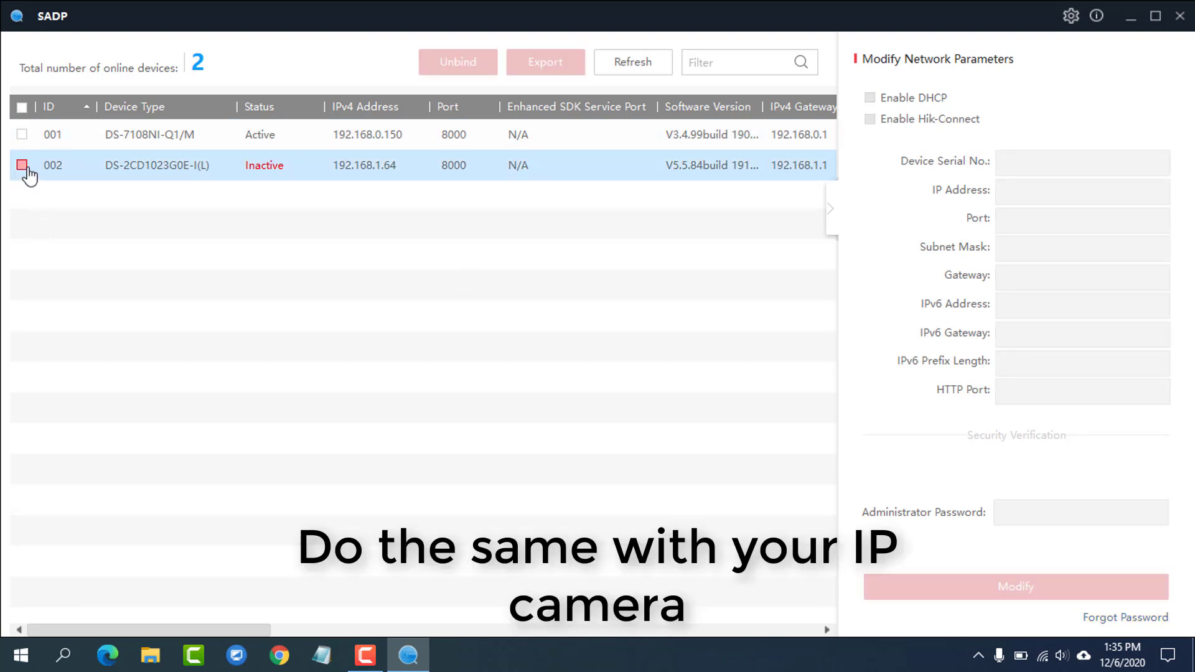
click(1041, 353)
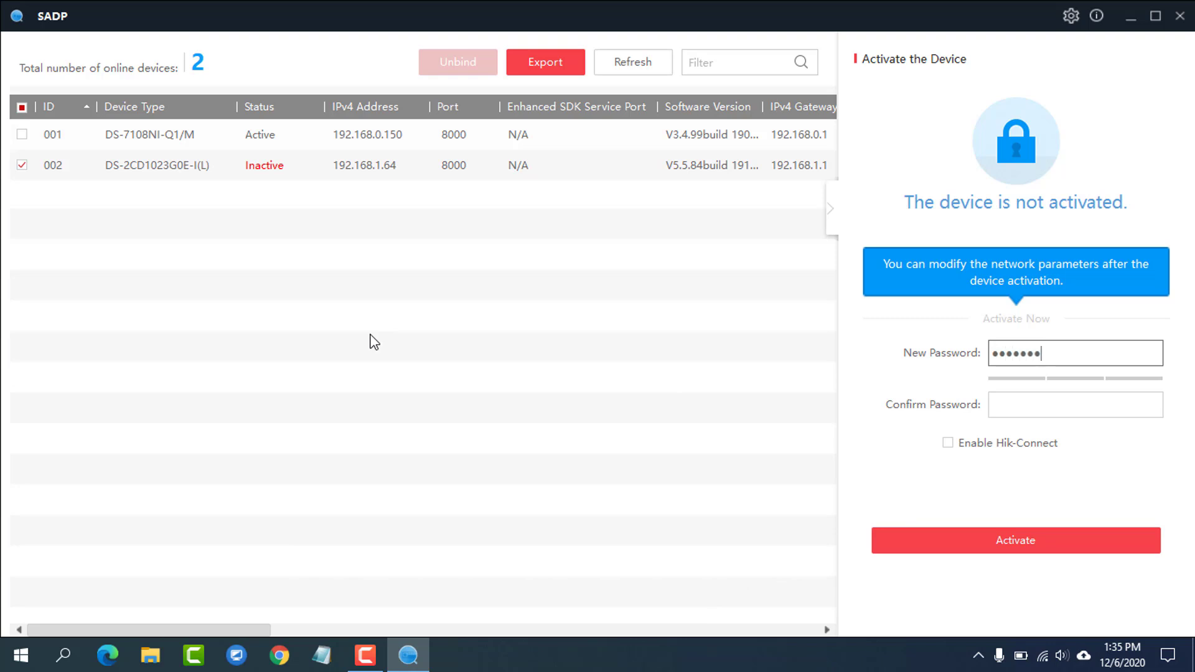
click(1160, 404)
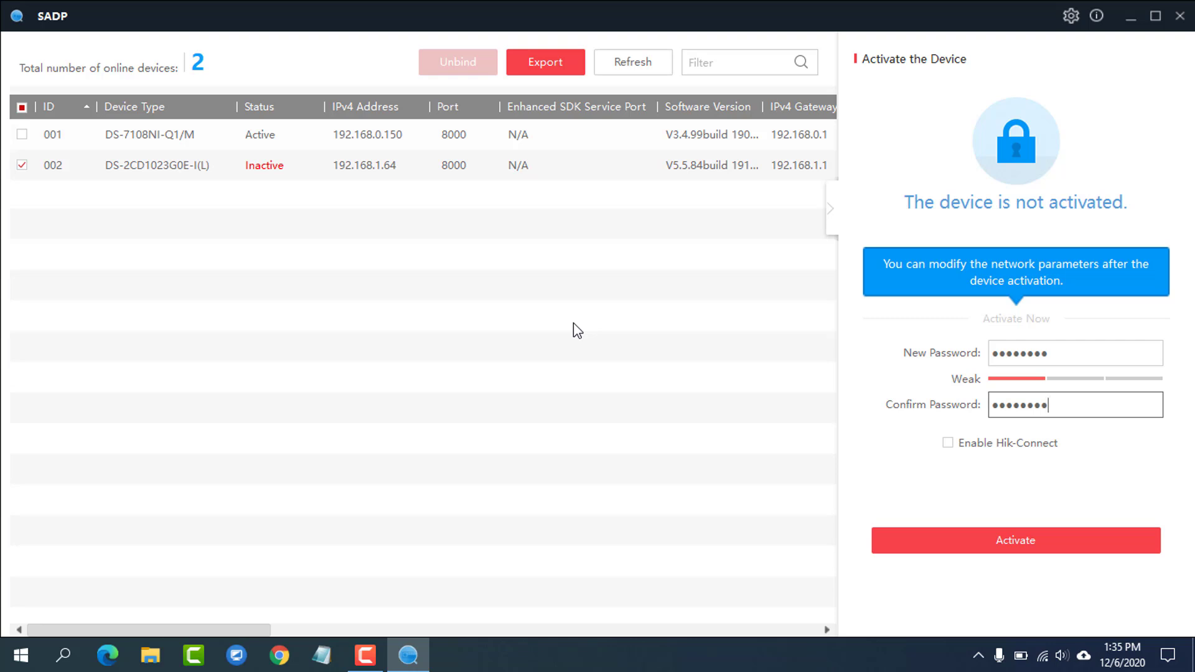
click(1029, 546)
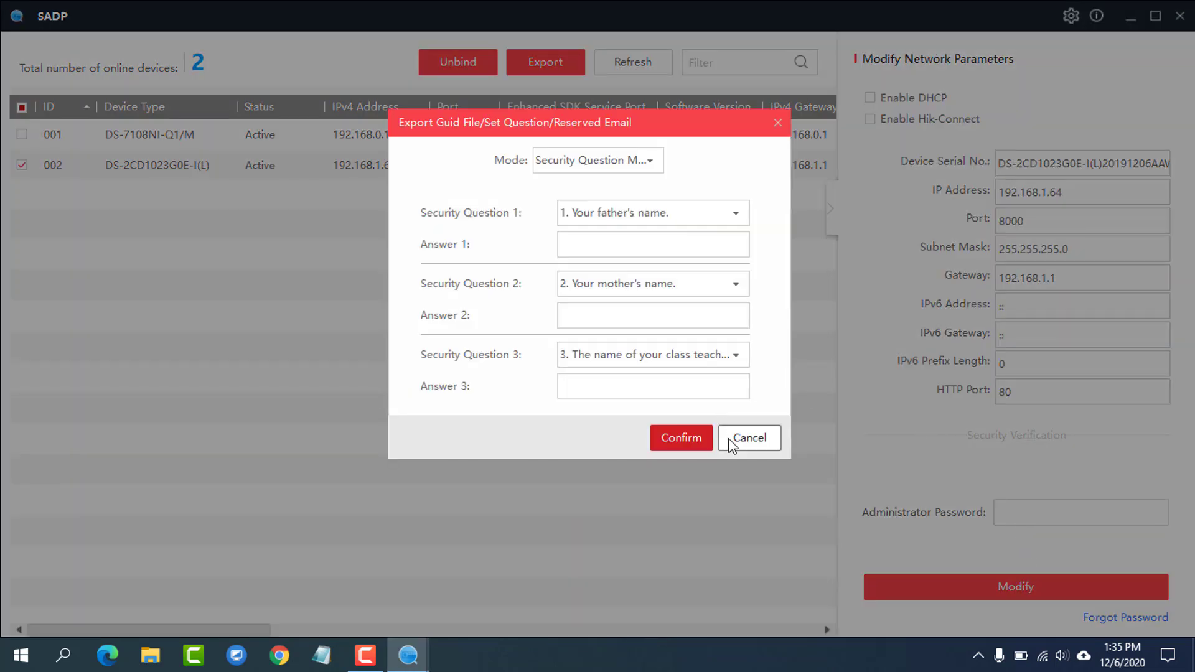
click(753, 440)
text(0.151)
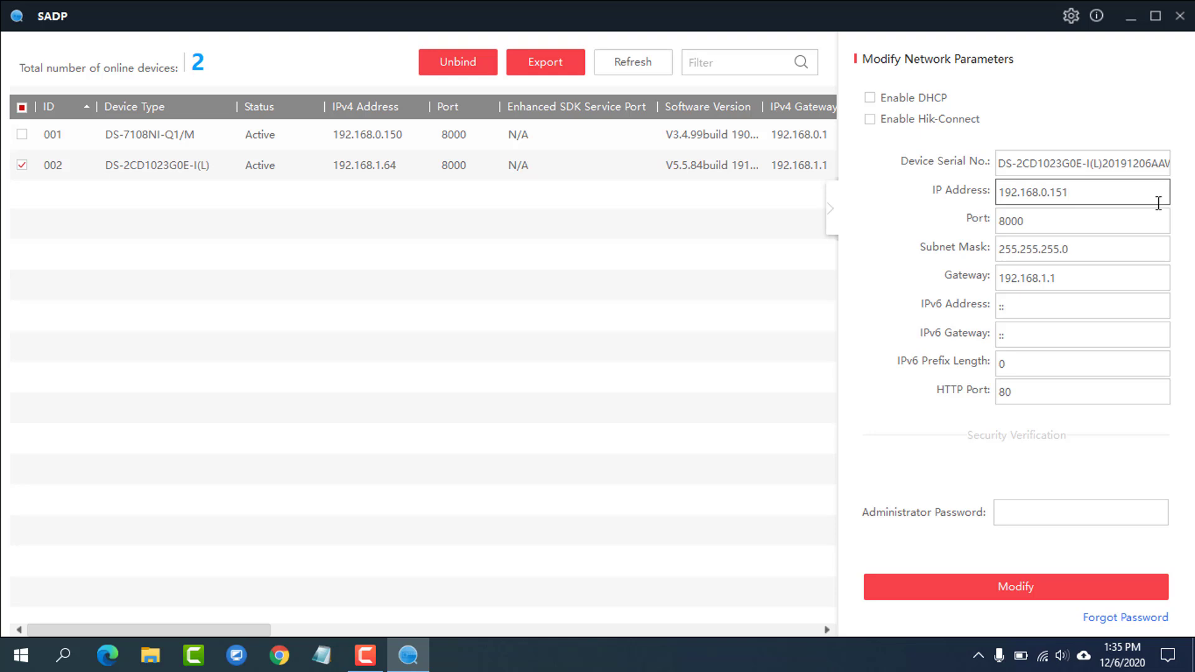
Step: Set the camera's IP to 192.168.0.151 and gateway to 192.168.0.1, authorised with the password
click(1152, 278)
text(0)
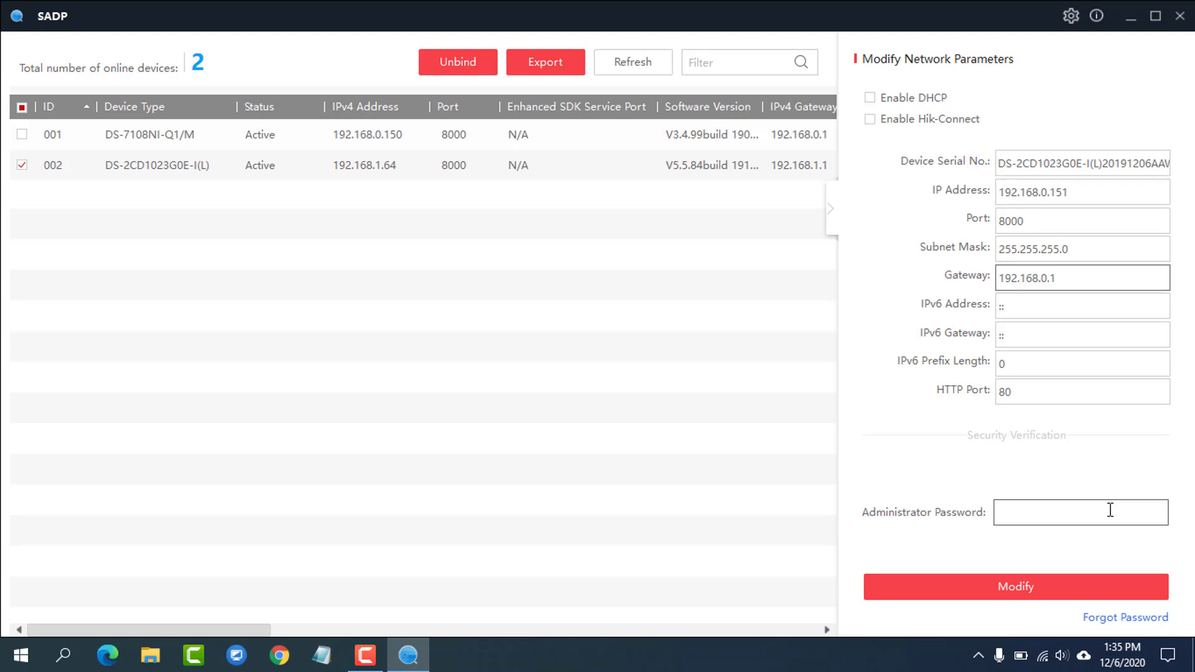
drag(1088, 186, 983, 191)
drag(1076, 272, 960, 274)
click(1083, 514)
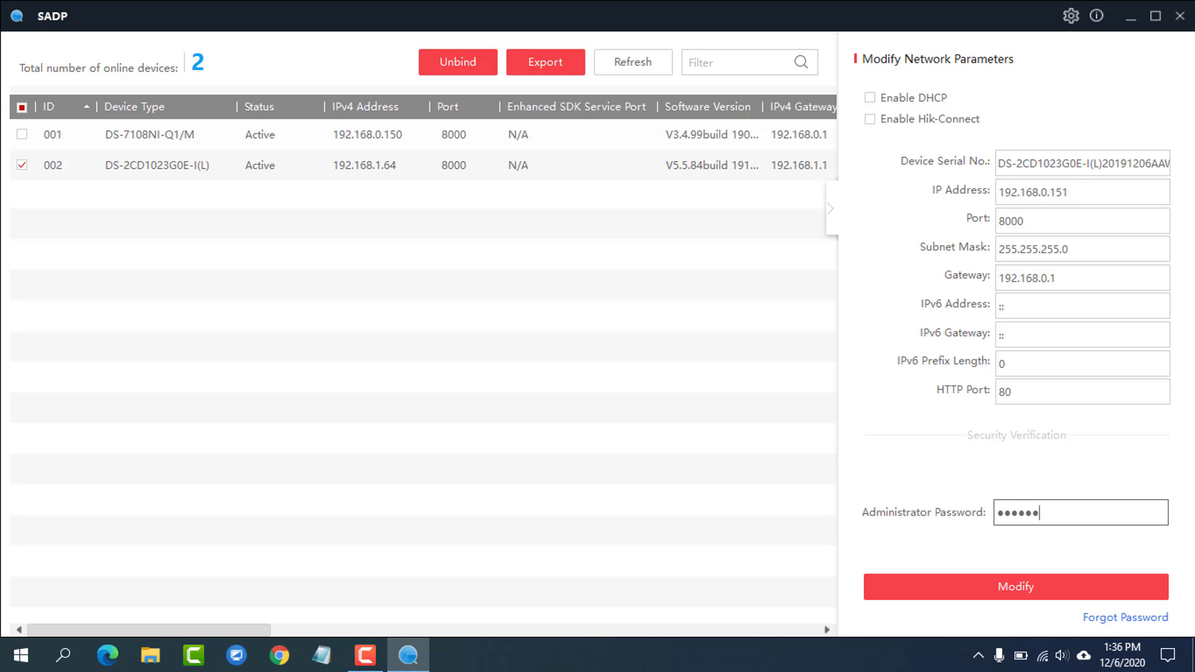
click(1029, 598)
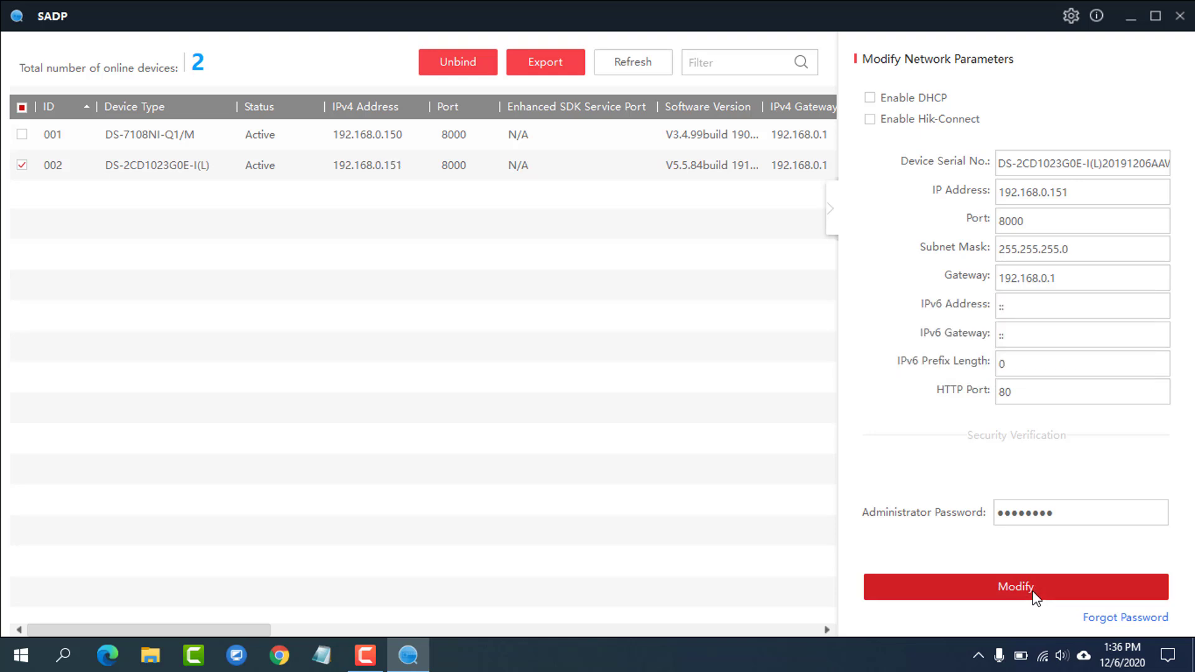
Step: Launch Internet Explorer and browse to the recorder at 192.168.0.150
click(1132, 20)
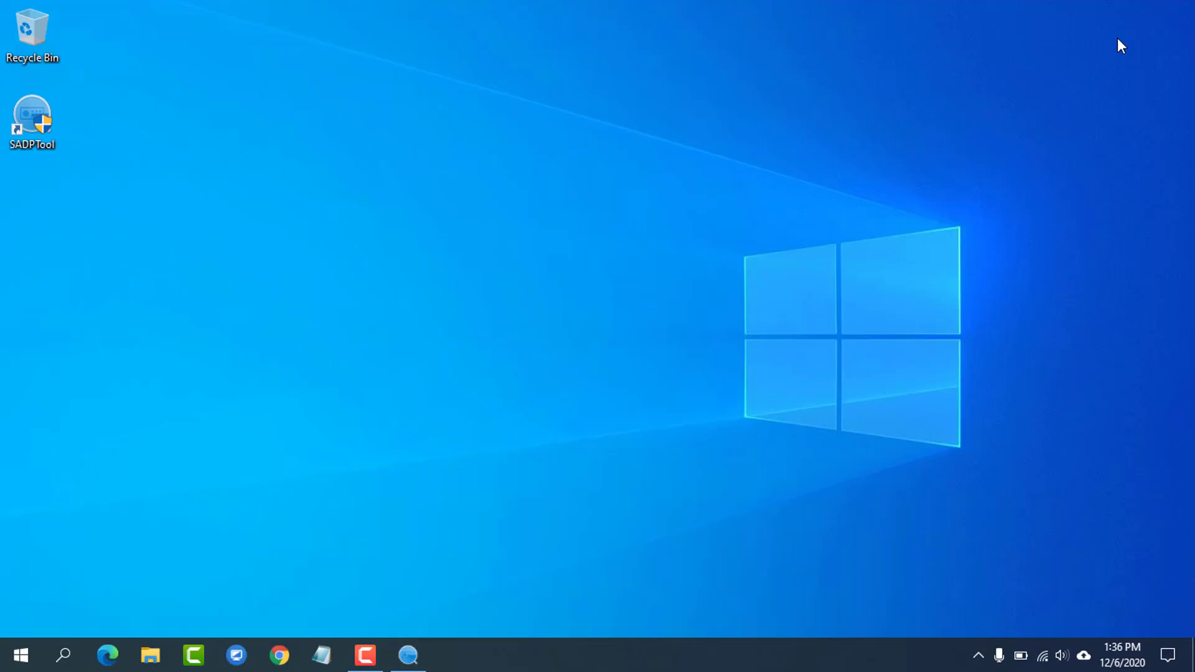
click(63, 657)
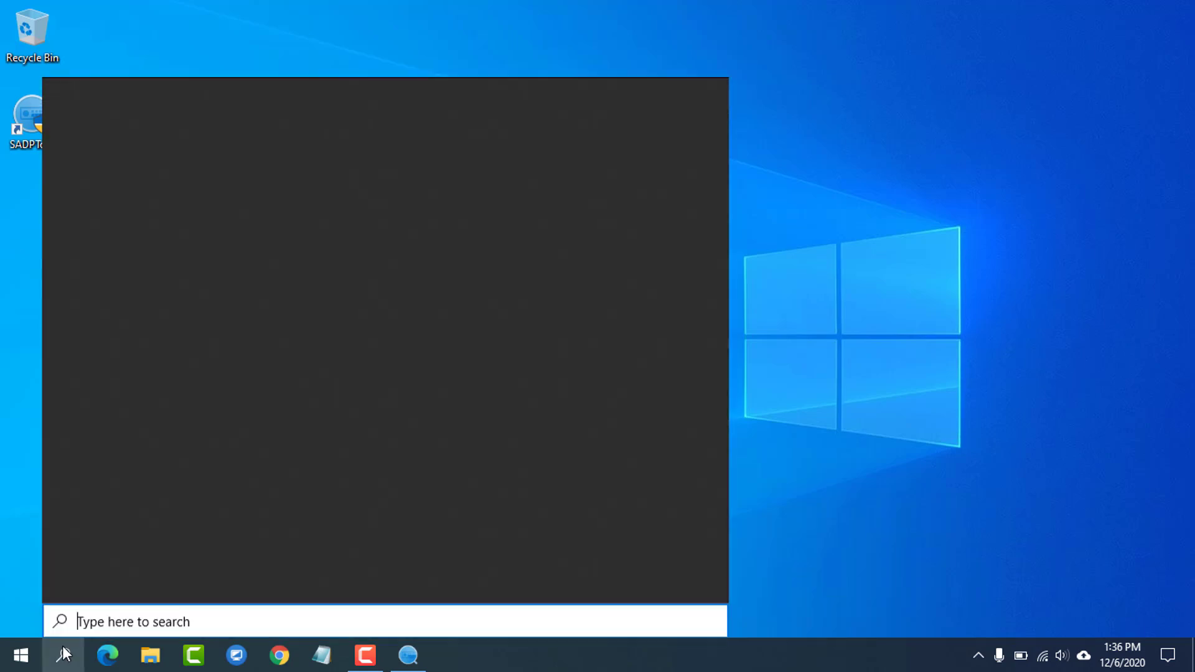
text(ie)
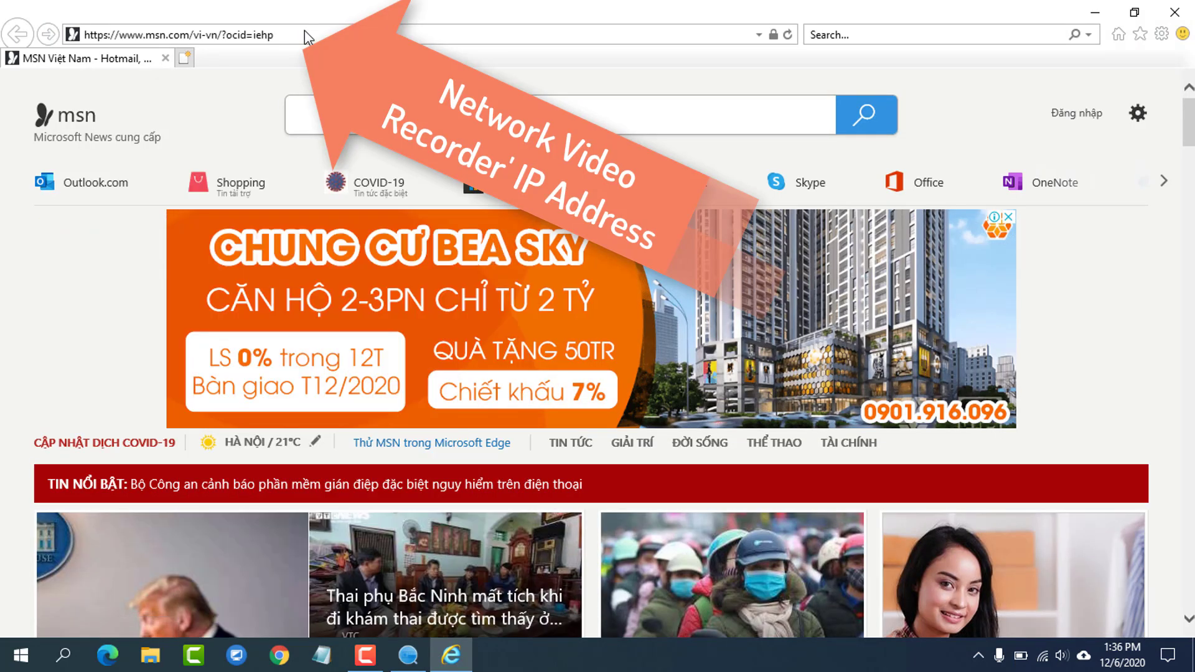
click(304, 32)
text(19)
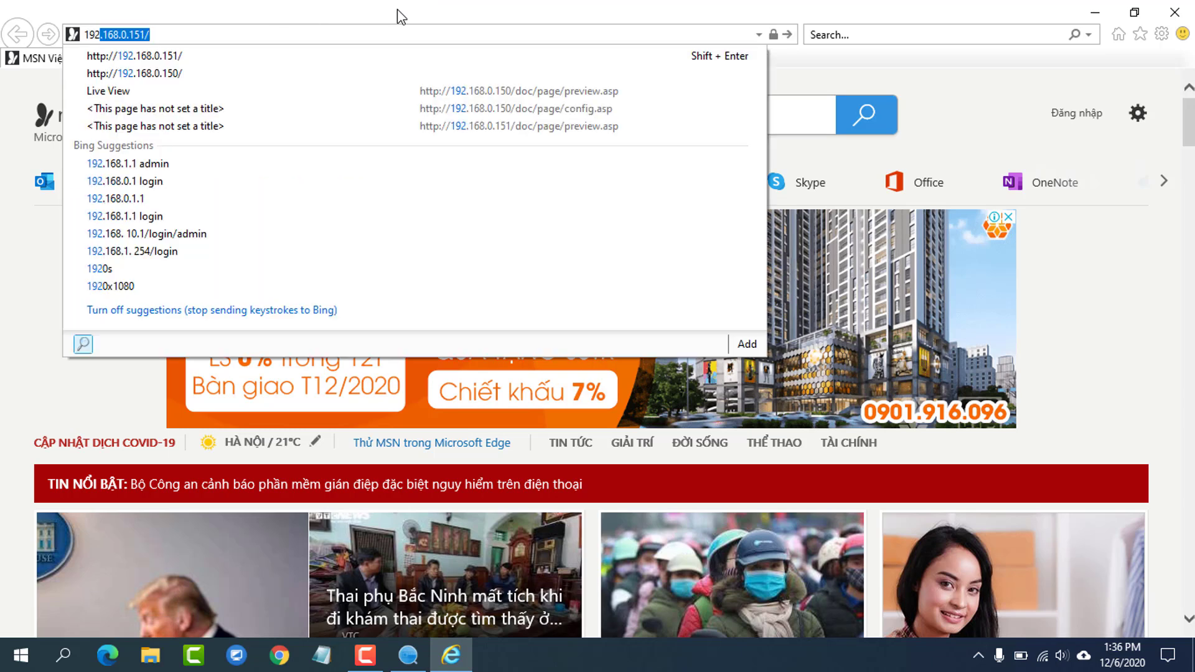
text(2.168.0.150)
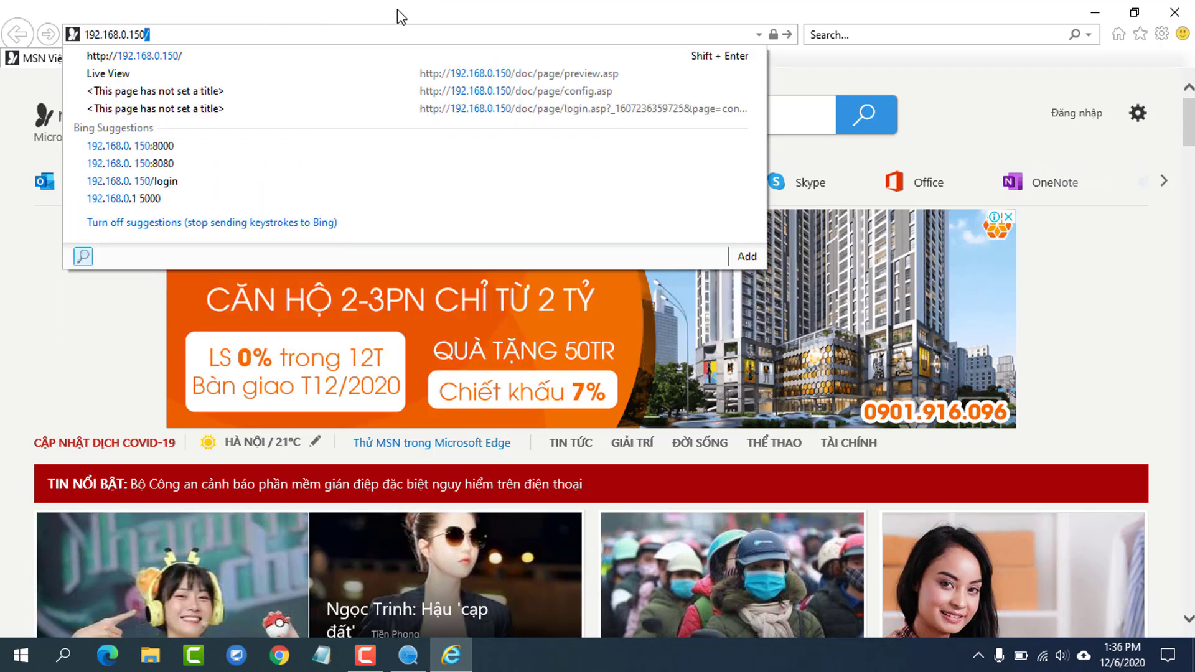
key(Return)
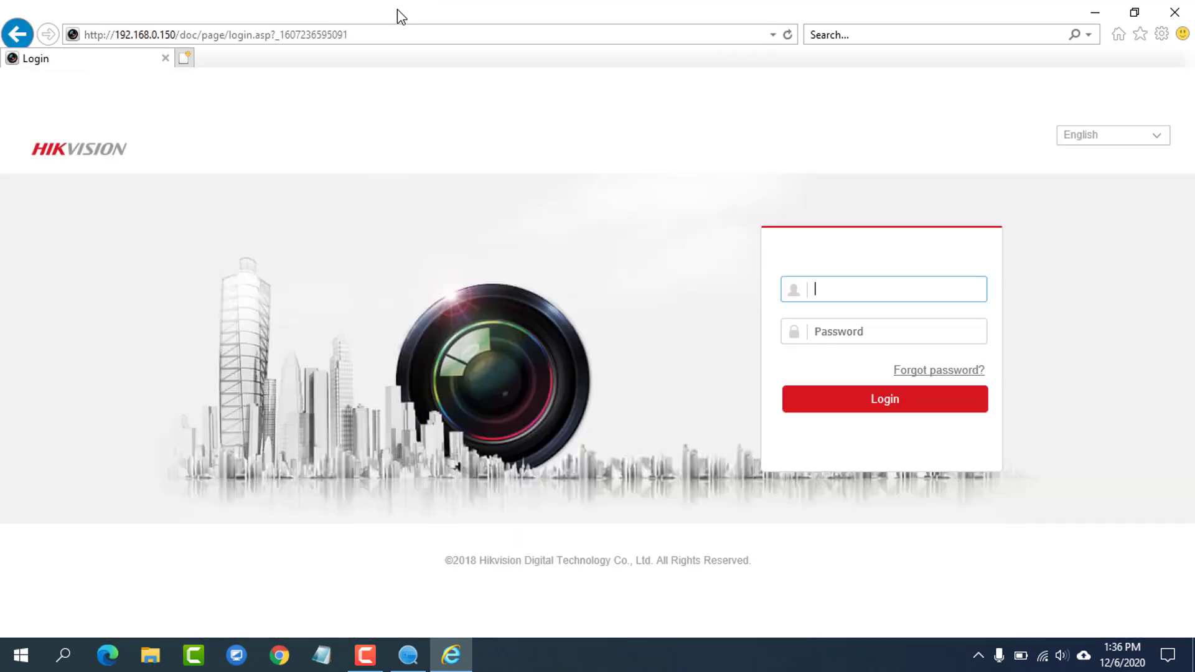
Step: Log in as admin and go to Configuration > System > Camera Management
text(admin)
key(Tab)
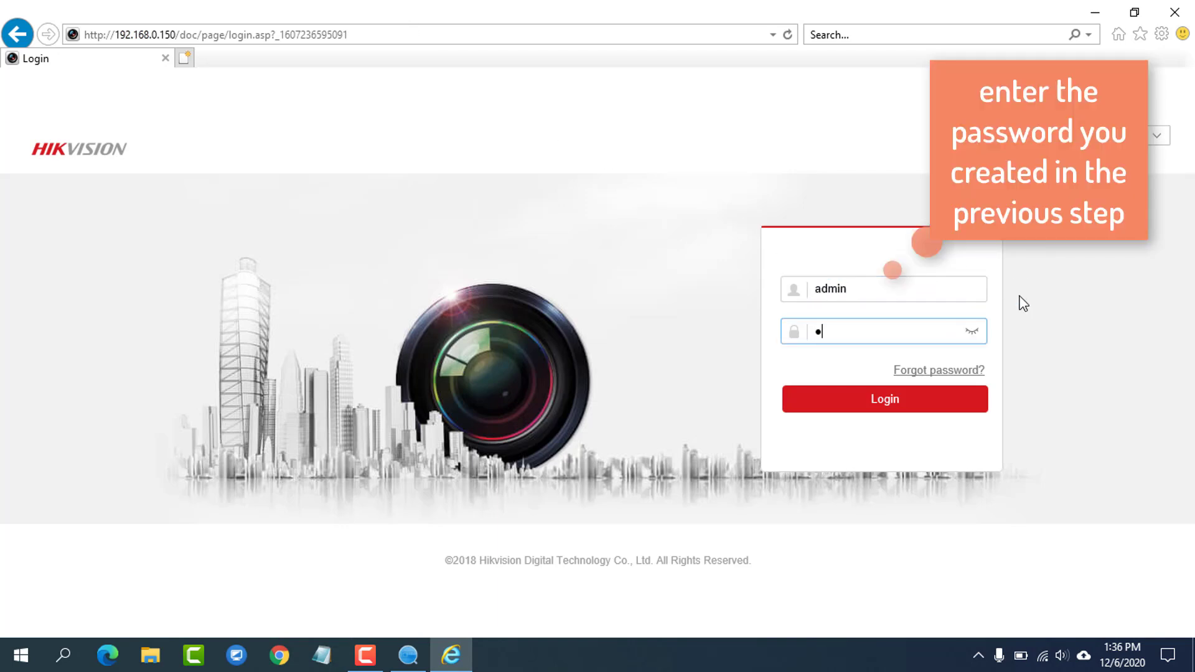
key(Return)
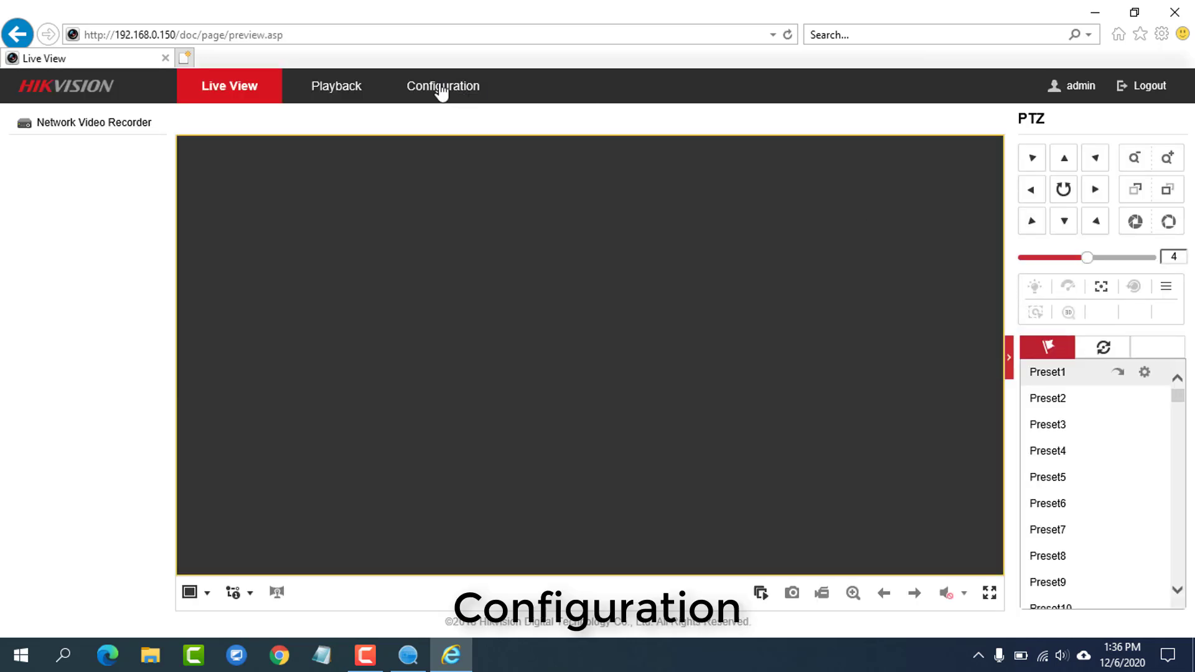
click(442, 88)
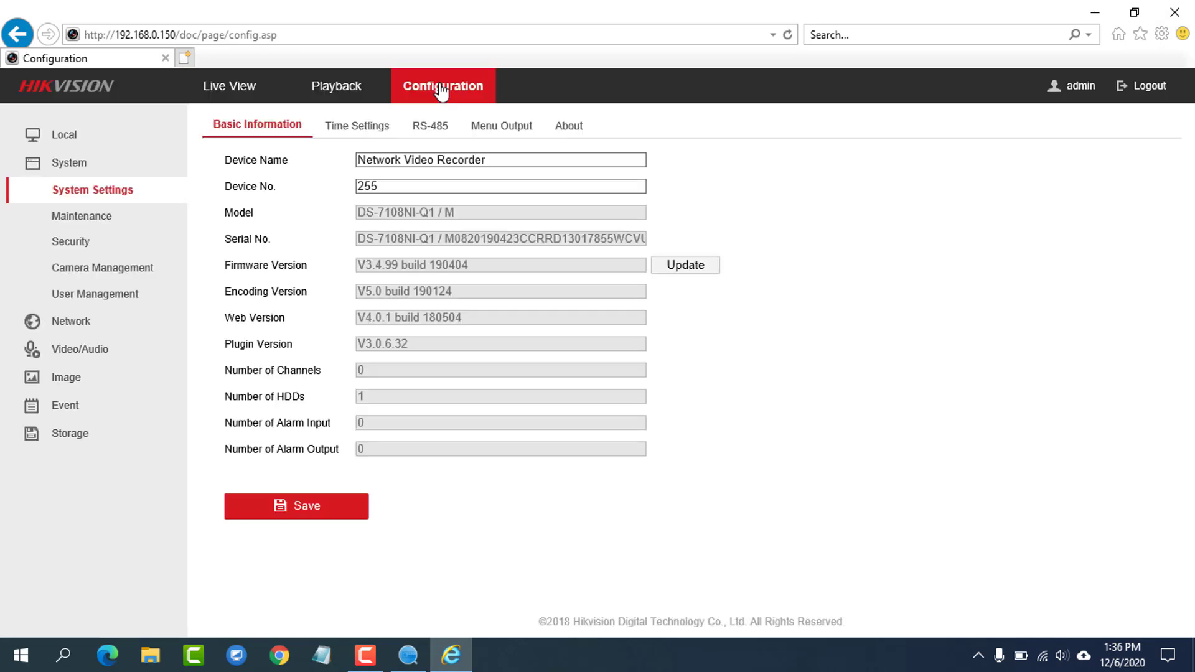
click(67, 164)
click(122, 276)
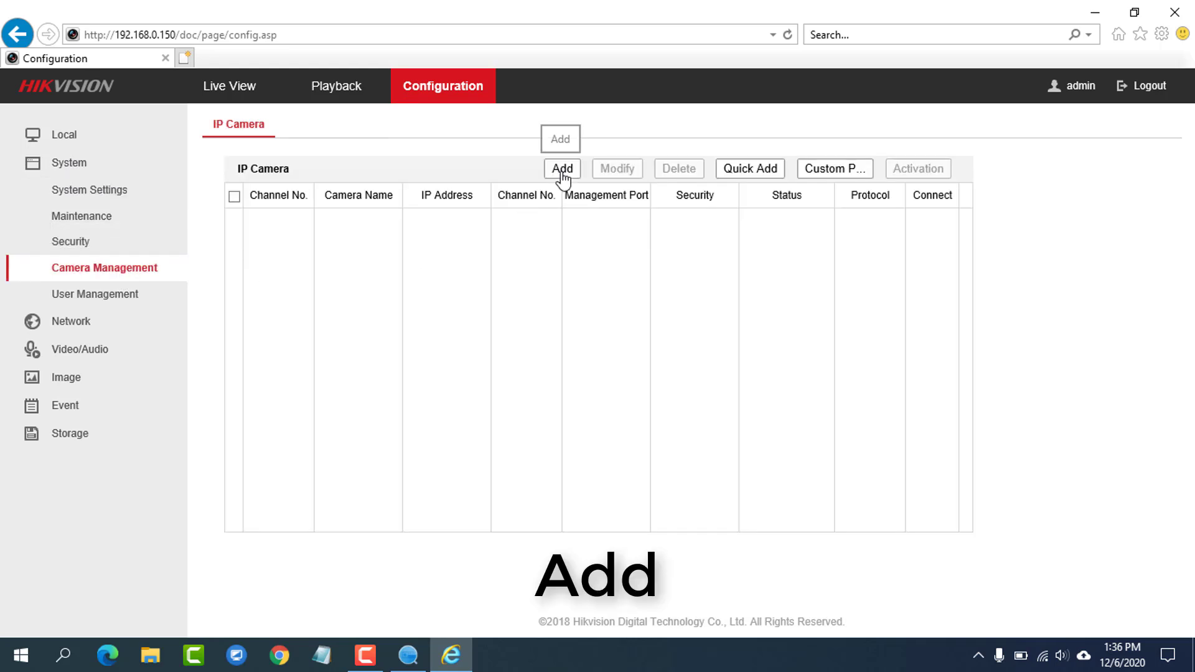
Step: Add IP camera 192.168.0.151 with its password entered and confirmed
click(562, 175)
text(1)
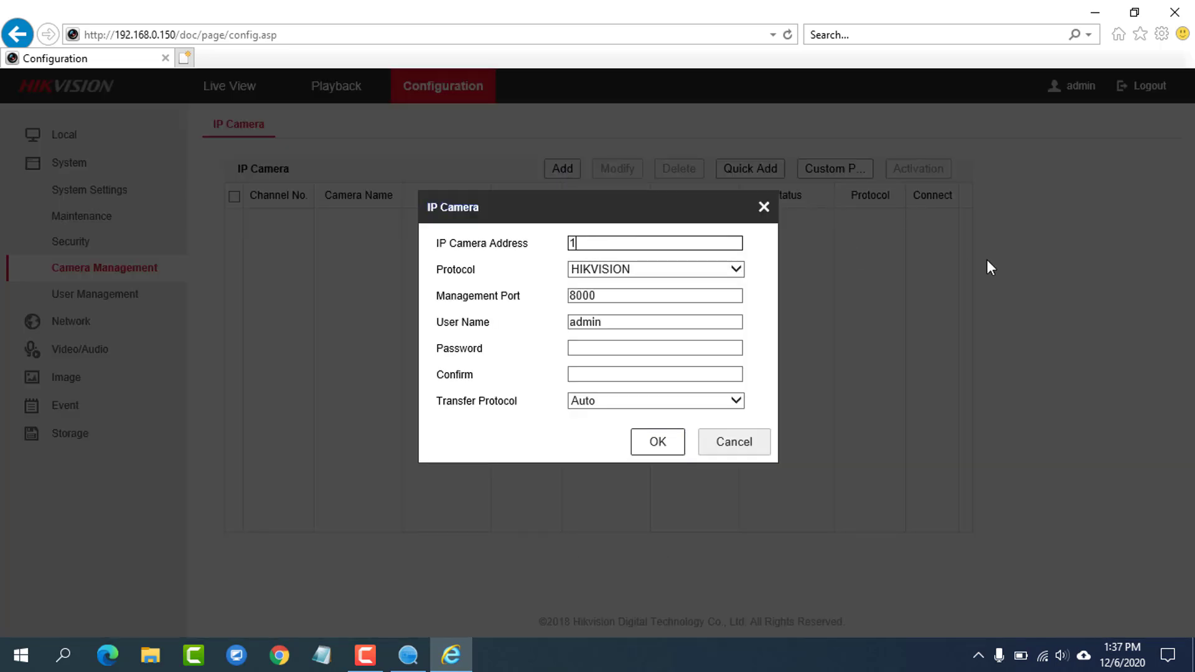
text(92.168.)
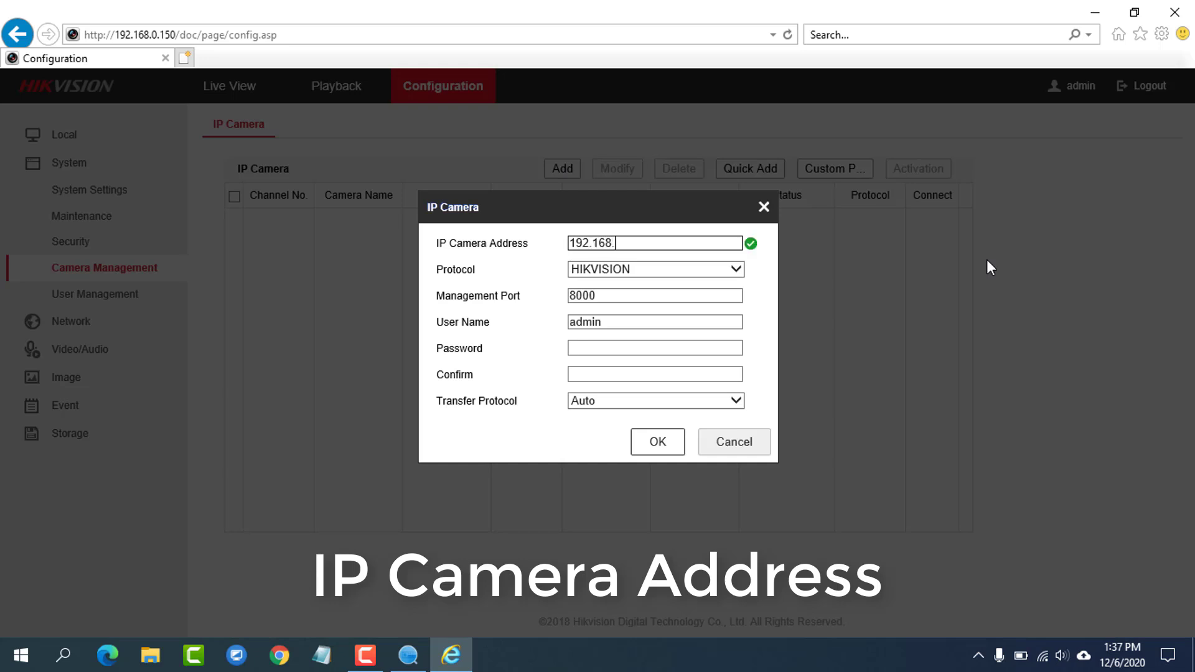
text(0.151)
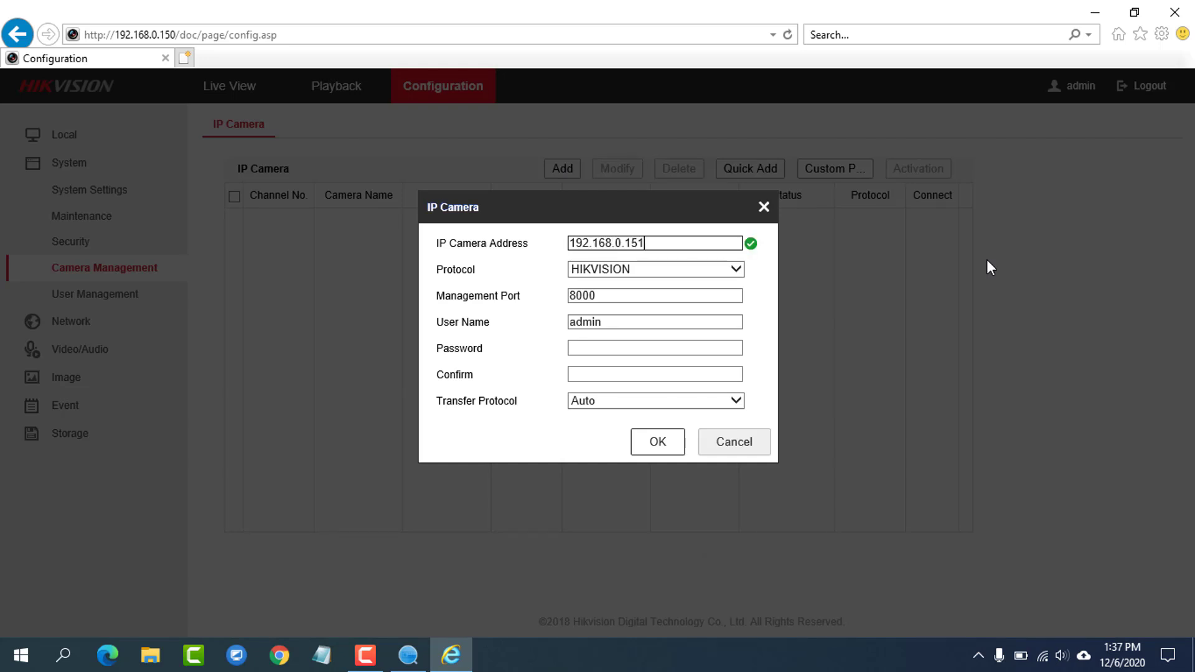
click(667, 343)
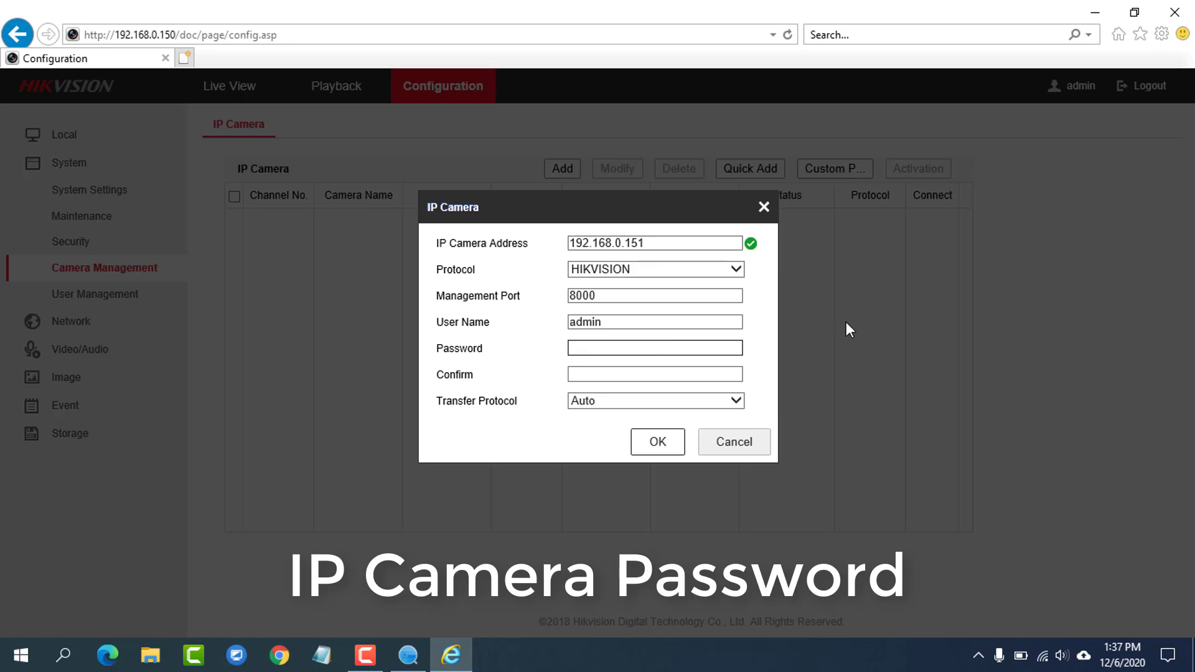
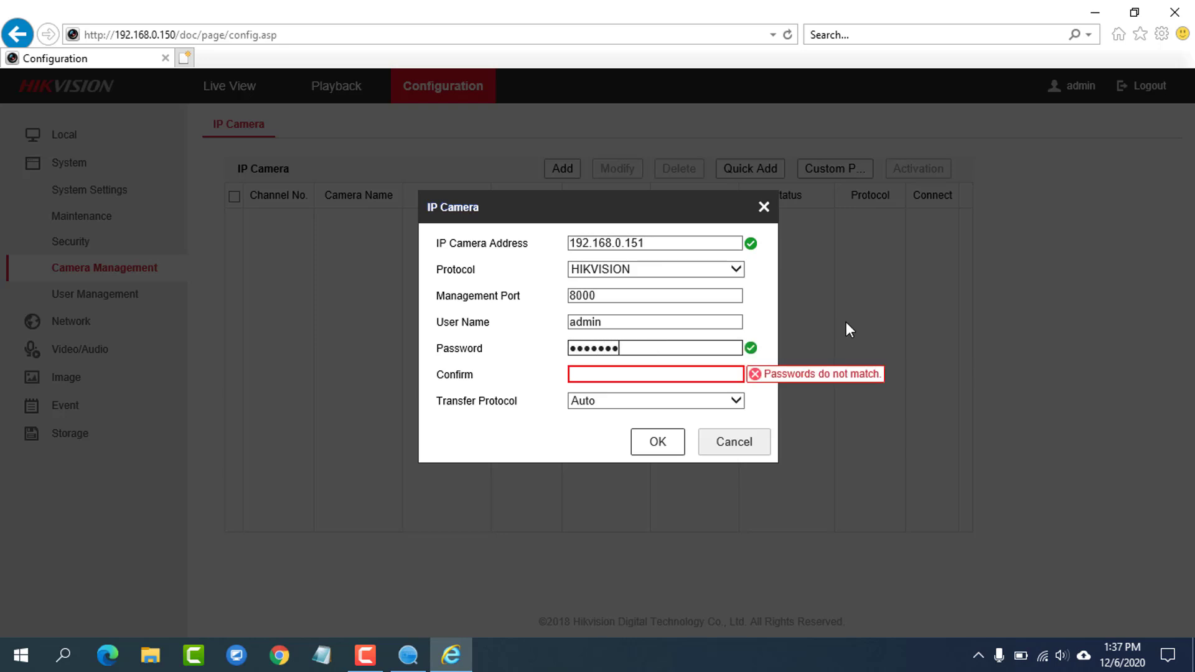
click(693, 376)
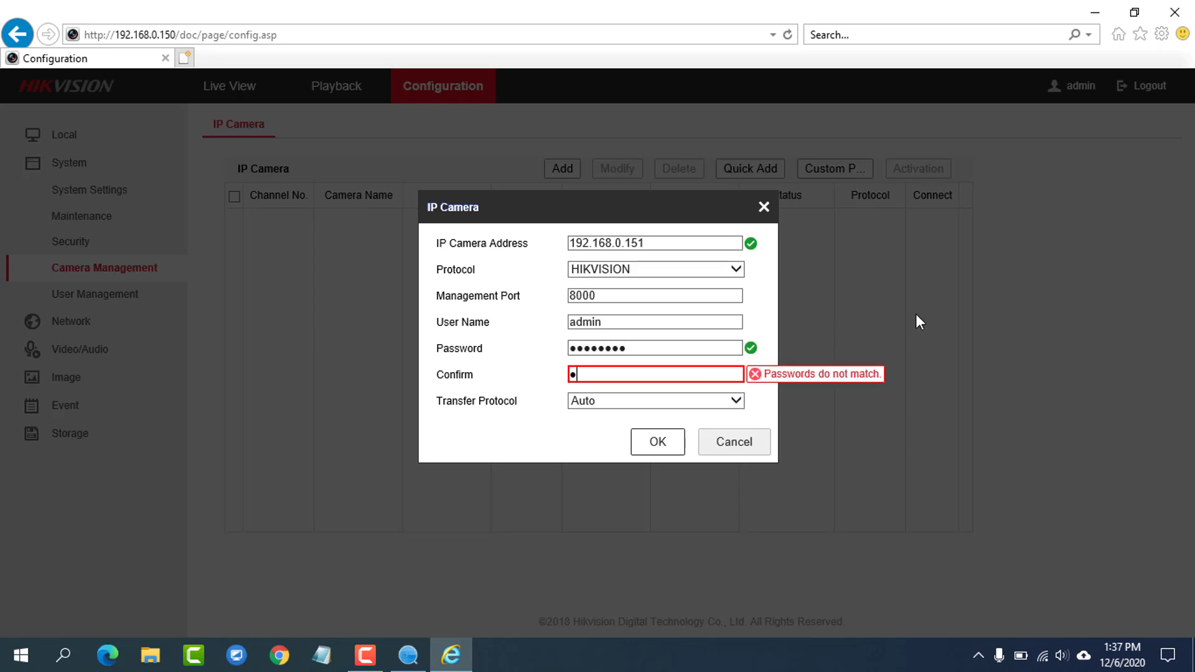
text(ord)
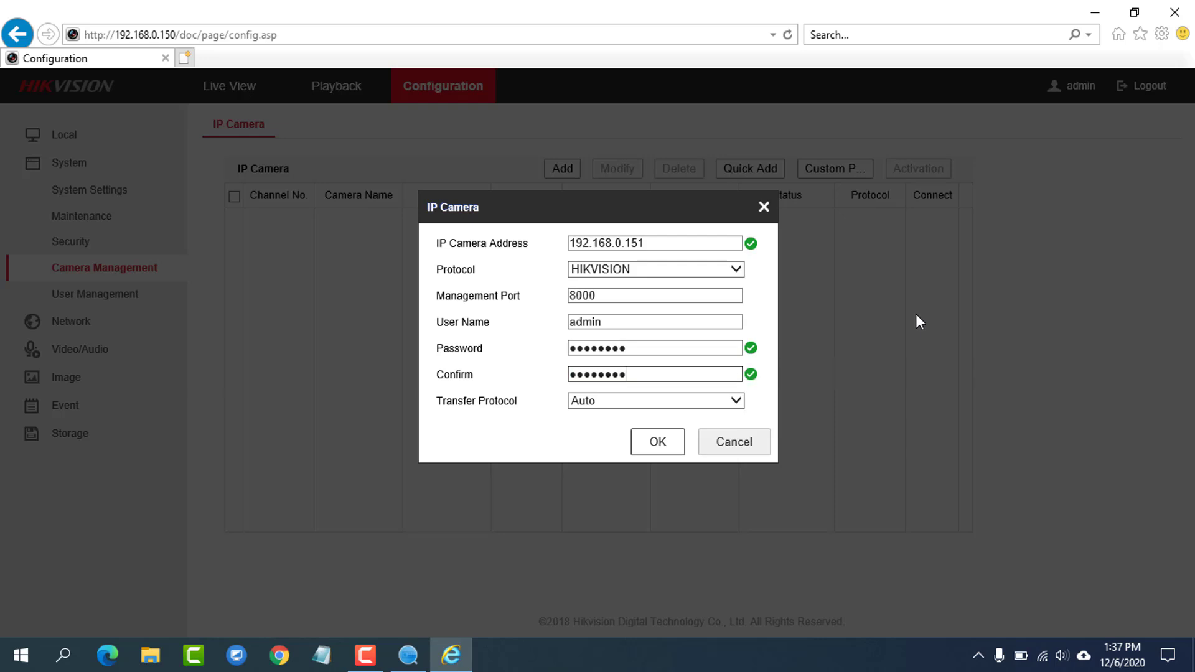
click(662, 447)
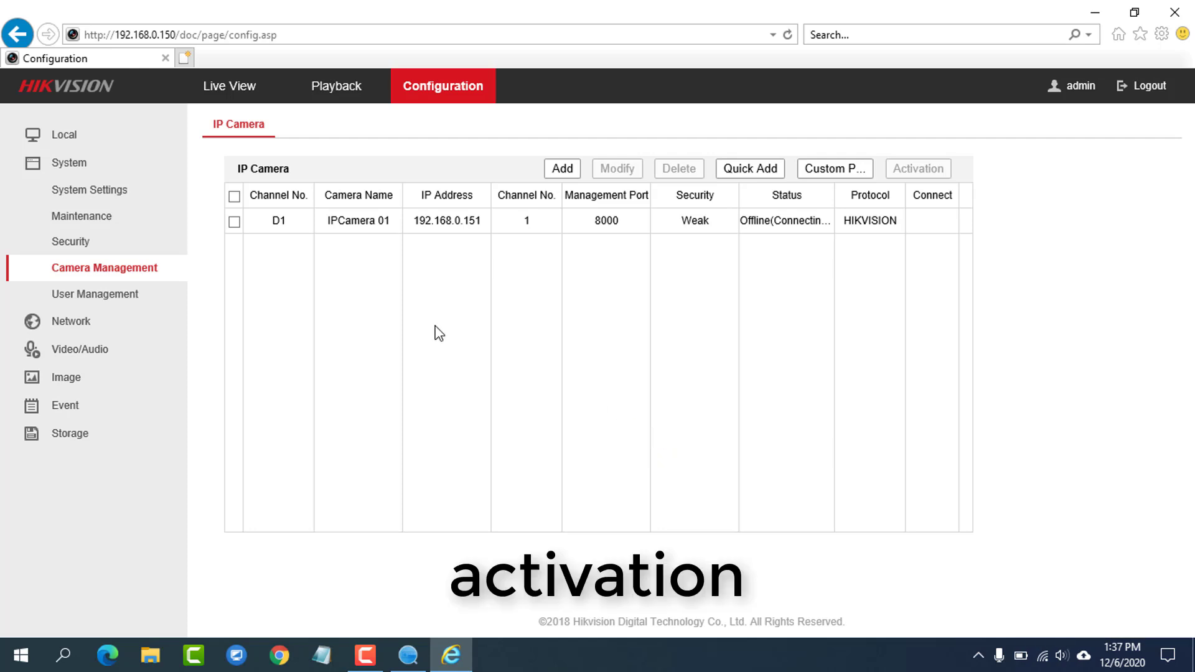
Step: Activate camera IPCamera 01 using the recorder's admin password
click(234, 221)
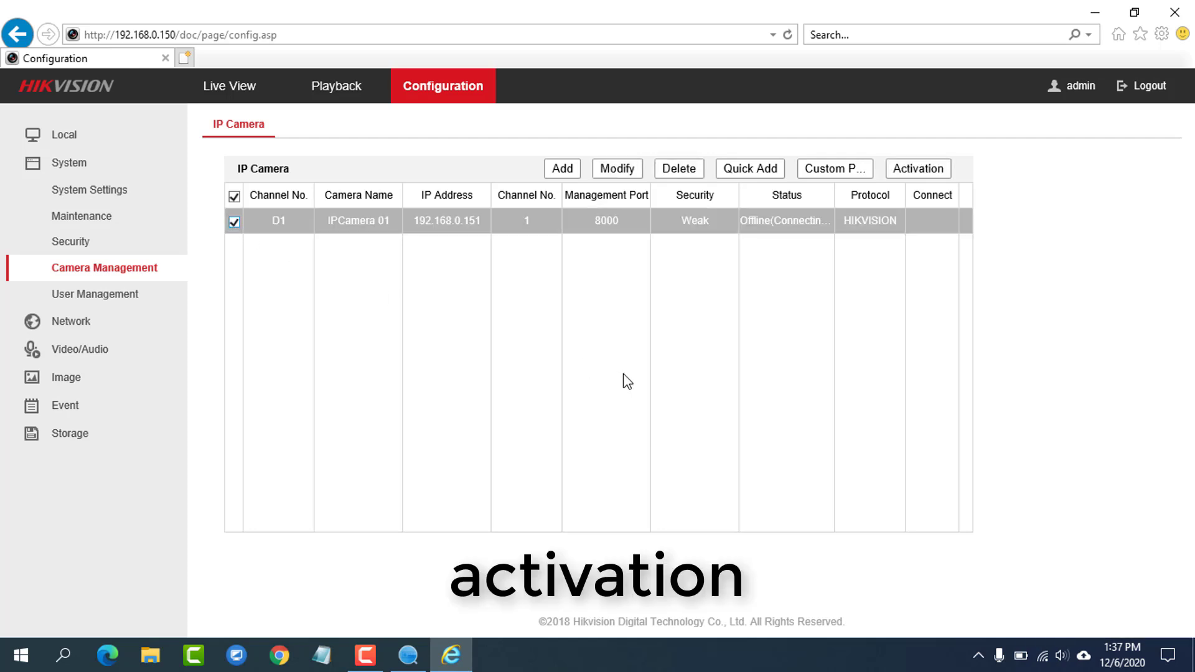
click(931, 169)
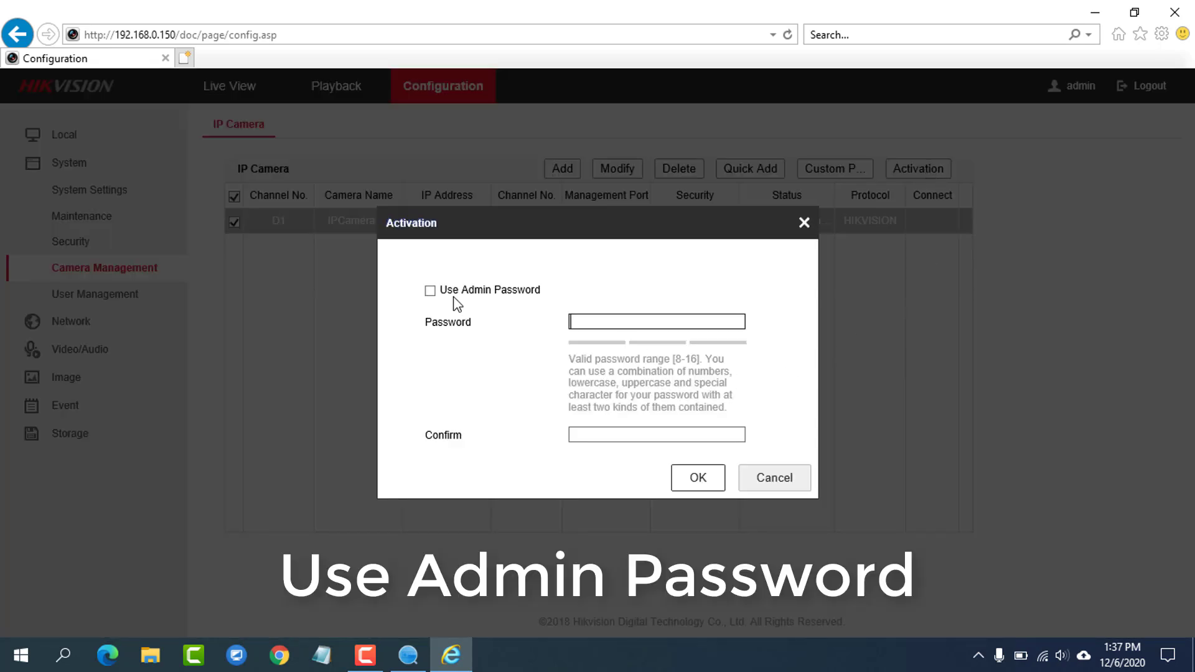
click(429, 291)
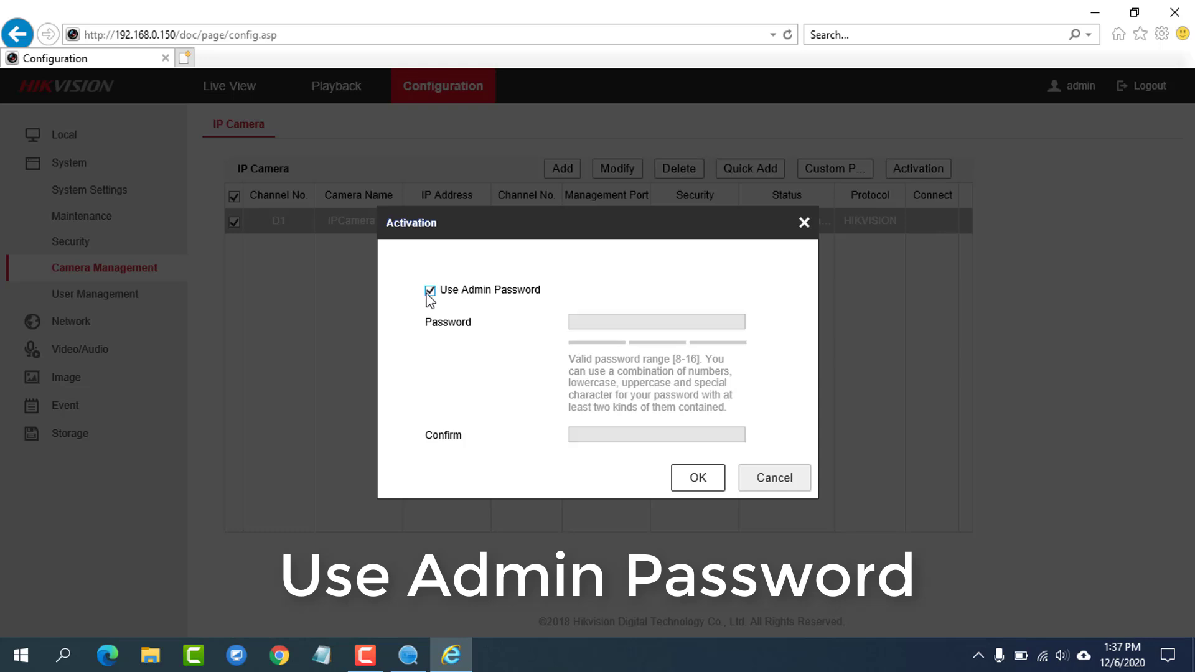
click(698, 478)
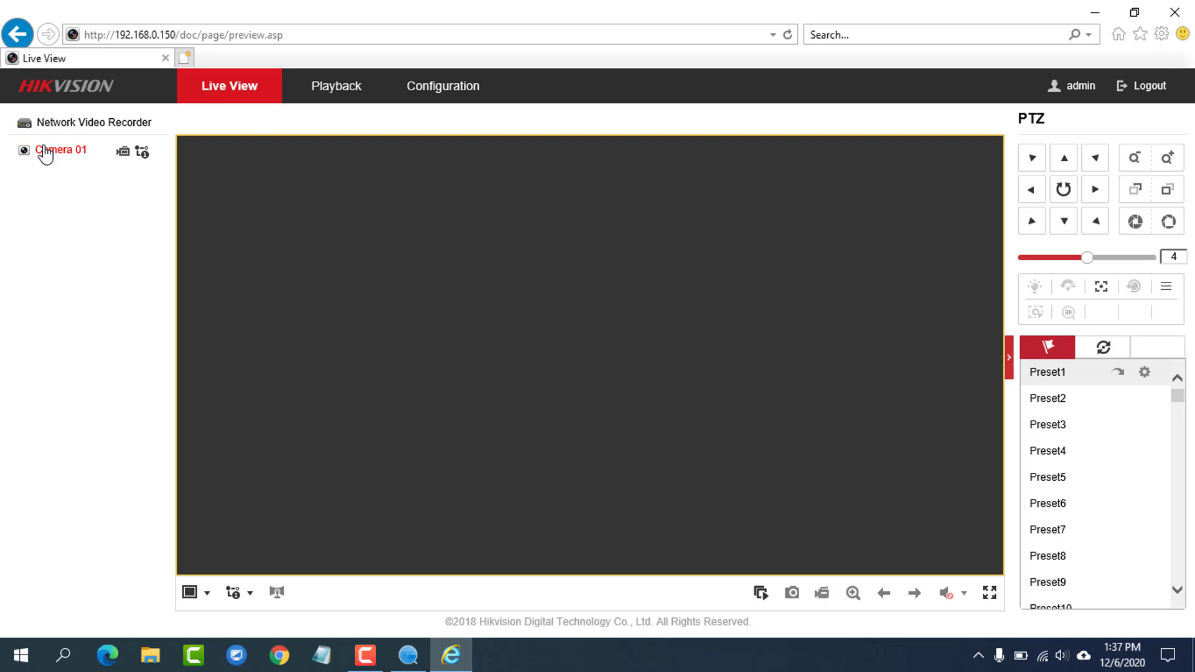
Step: Play Camera 01's live video in Live View, then switch to Playback
double_click(48, 151)
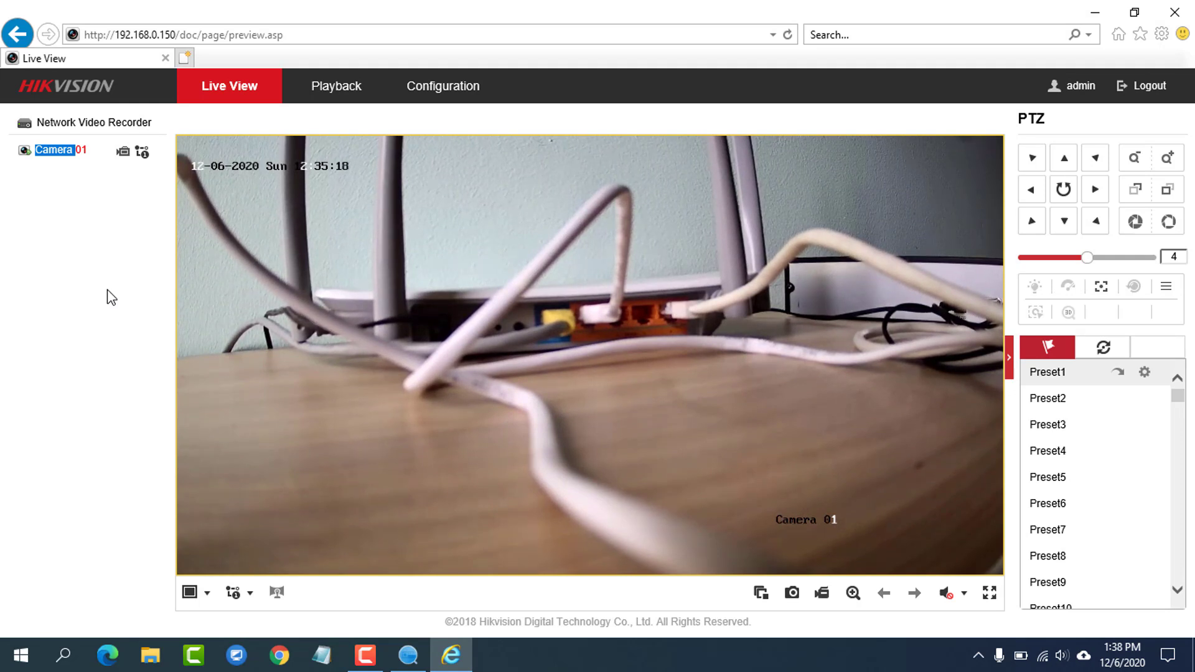
click(339, 87)
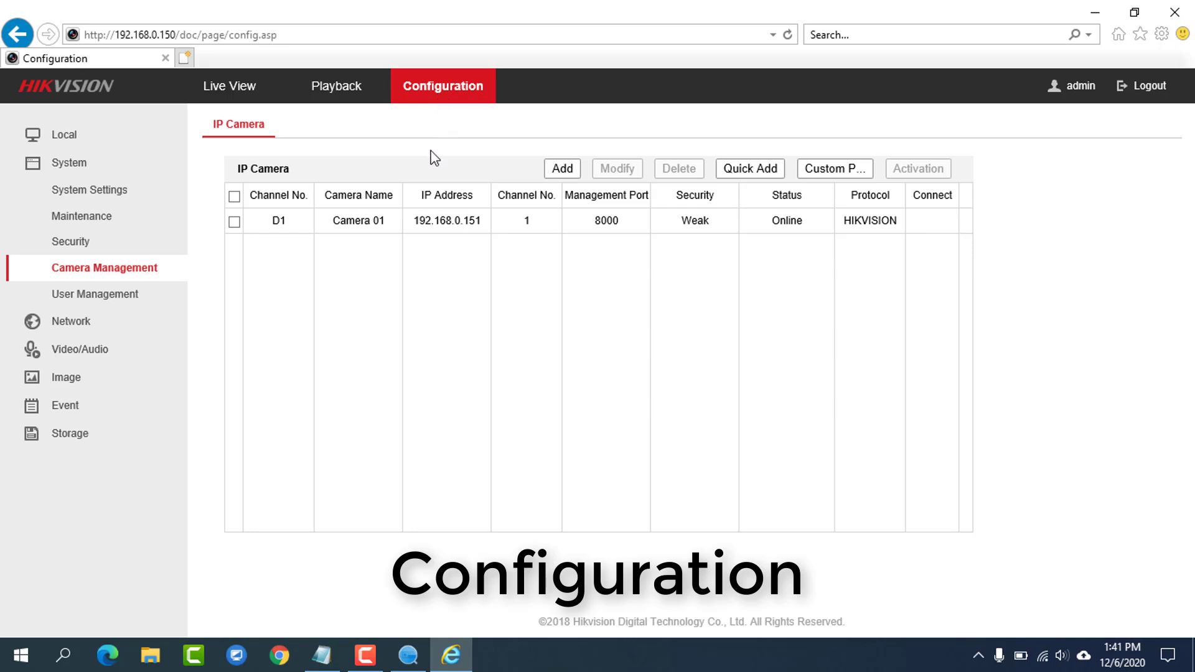
Step: Enable Hik-Connect under Network > Advanced Settings > Platform Access with a verification code, and save
click(71, 323)
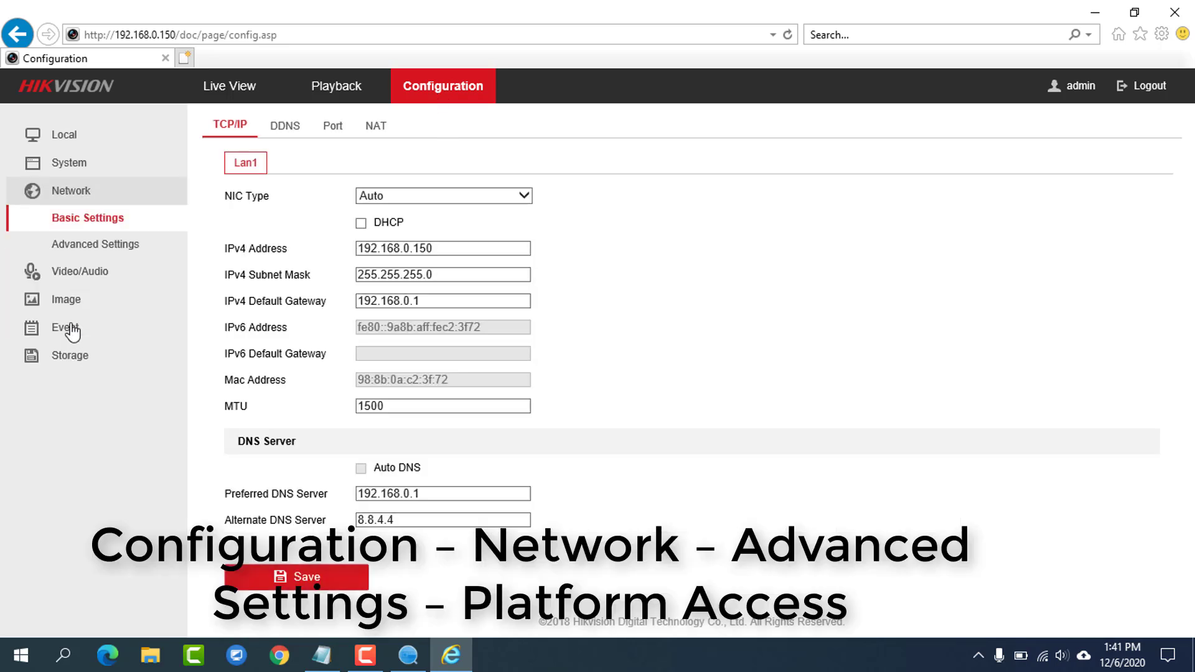
click(124, 248)
click(315, 127)
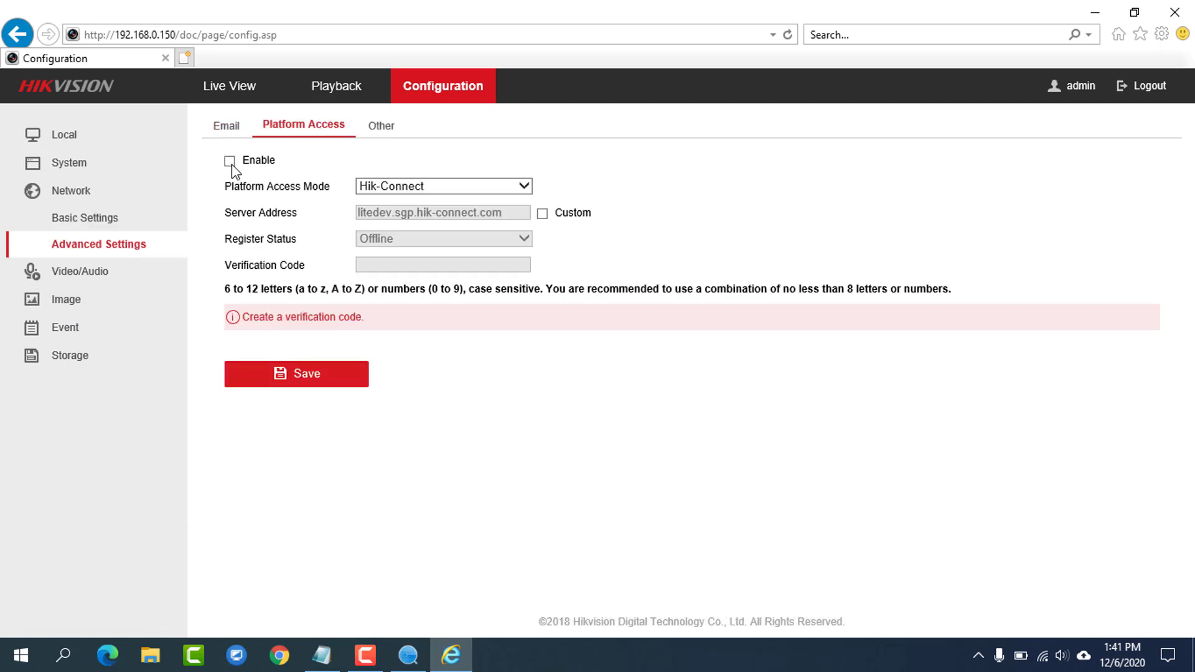
click(230, 161)
click(582, 354)
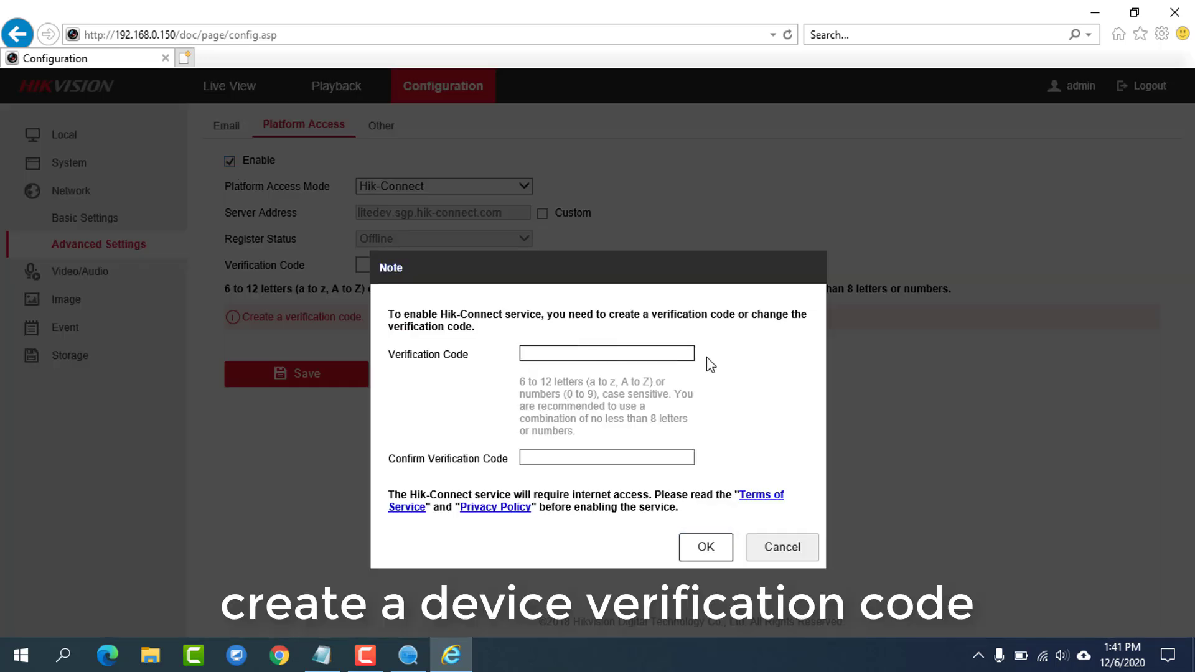
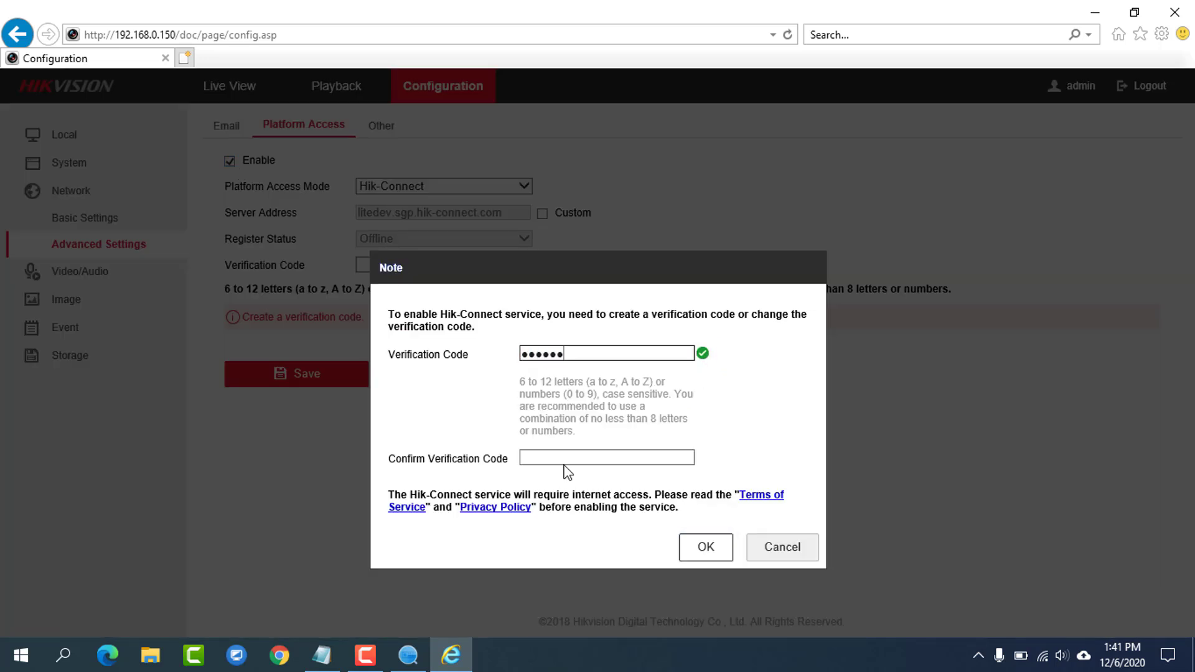
click(568, 461)
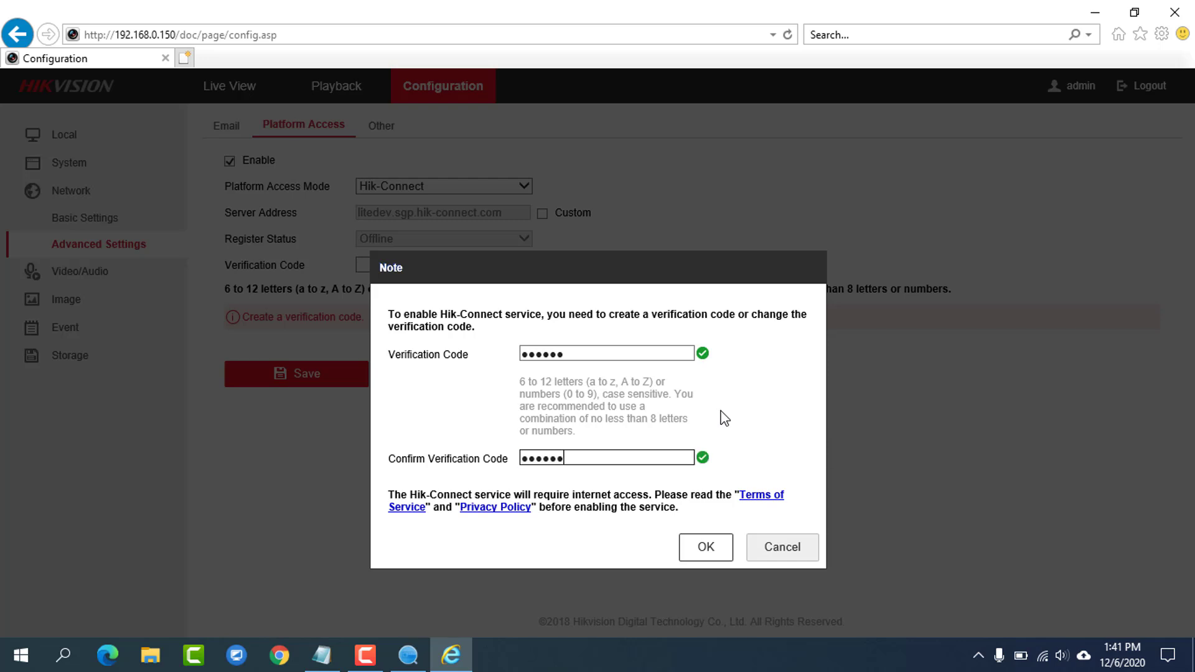
click(710, 553)
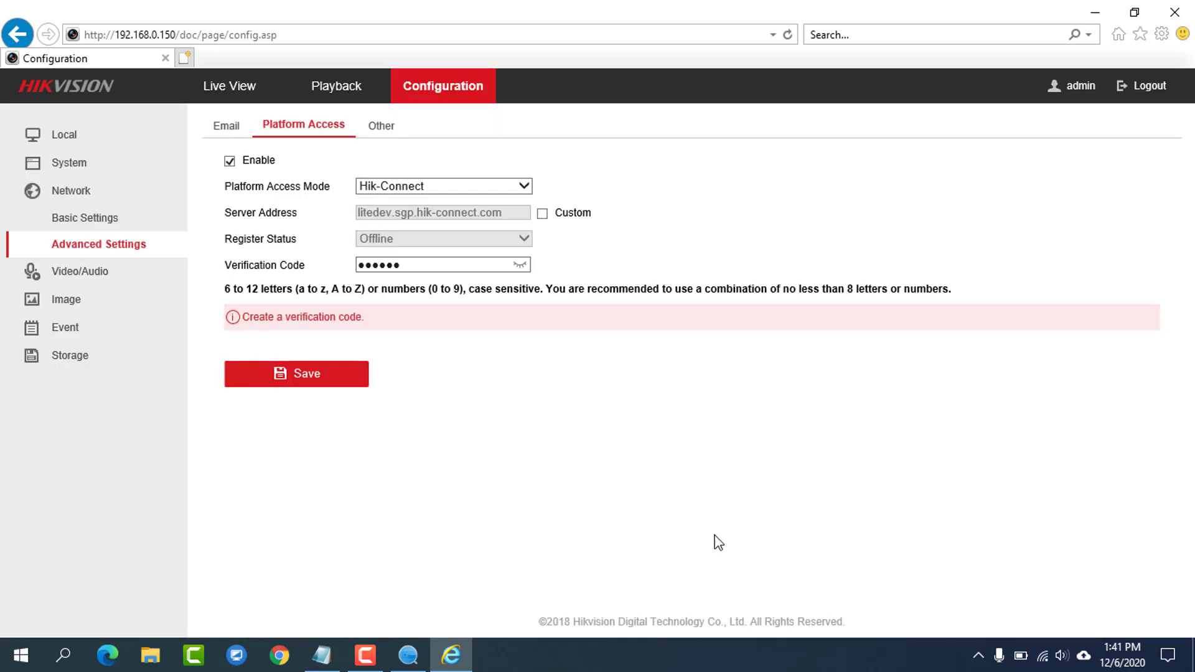
click(323, 380)
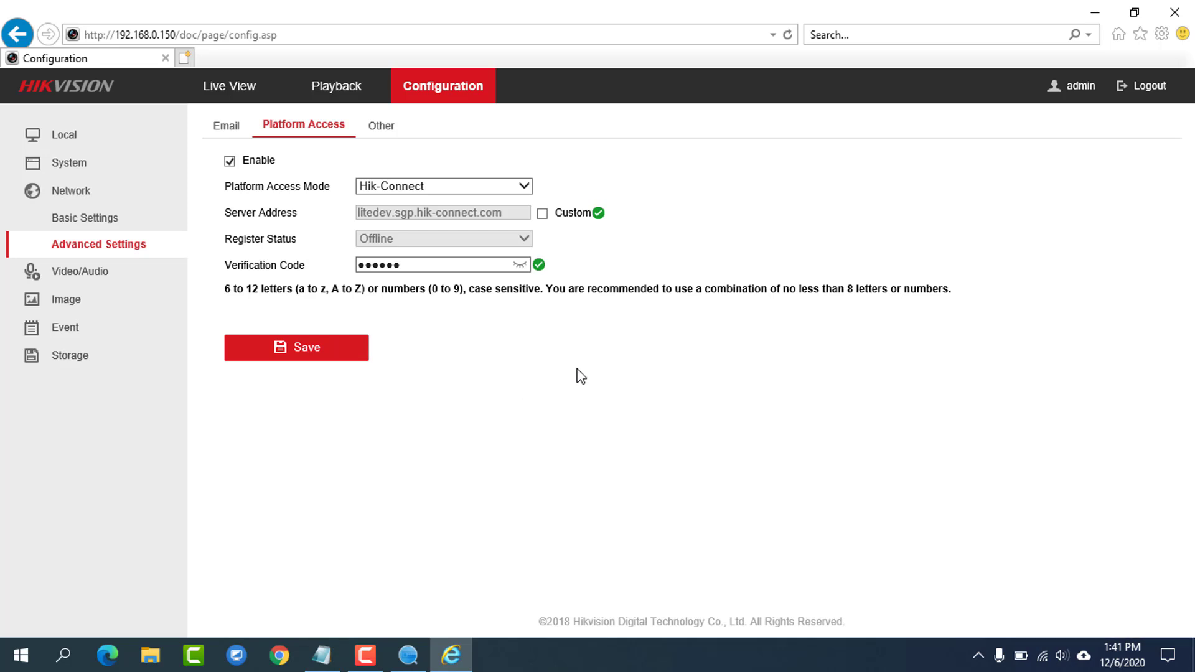
Step: Search for Hik-Connect in Chrome and sign in to hik-connect.com with saved credentials
click(1097, 13)
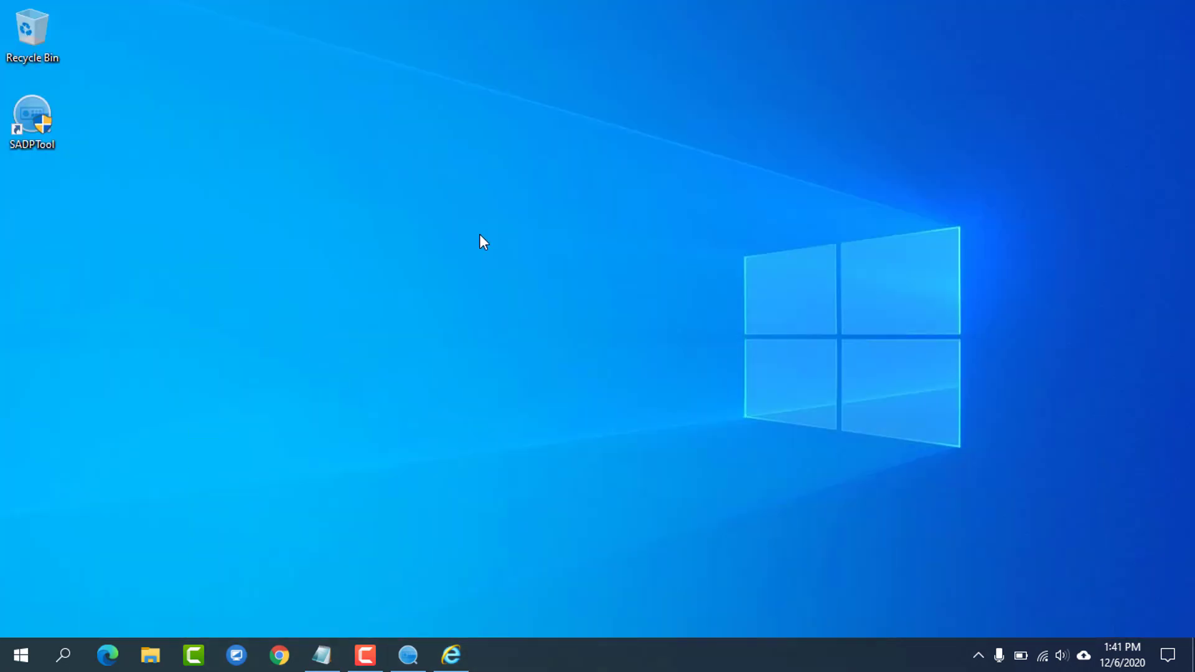
click(280, 655)
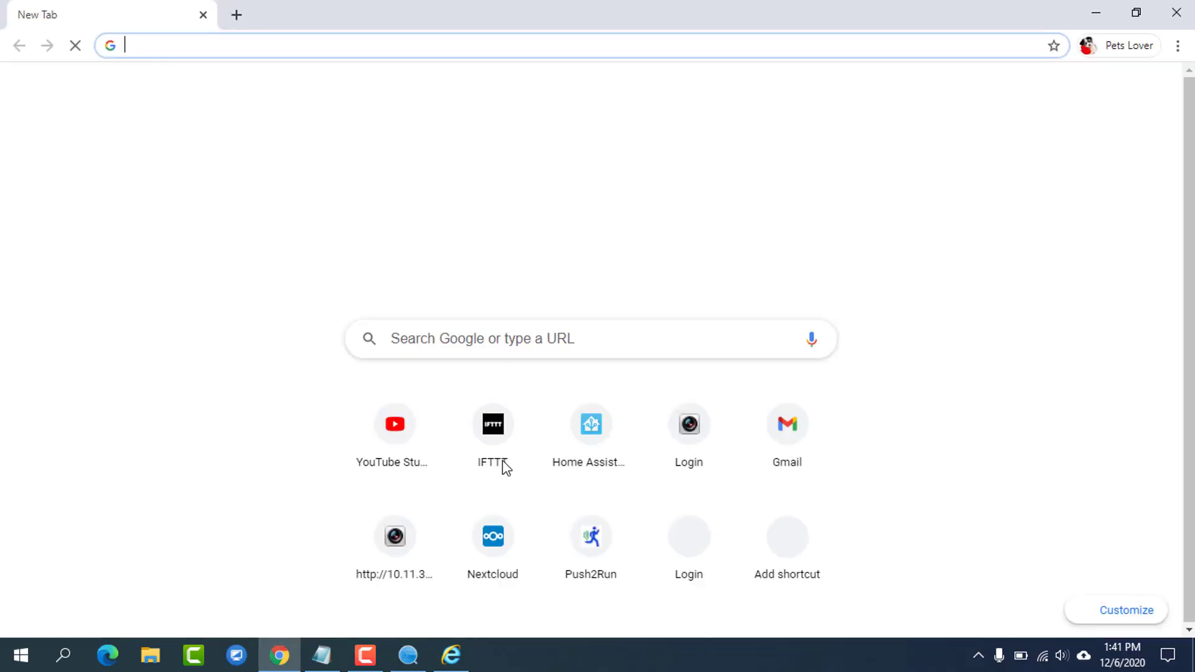
text(hi)
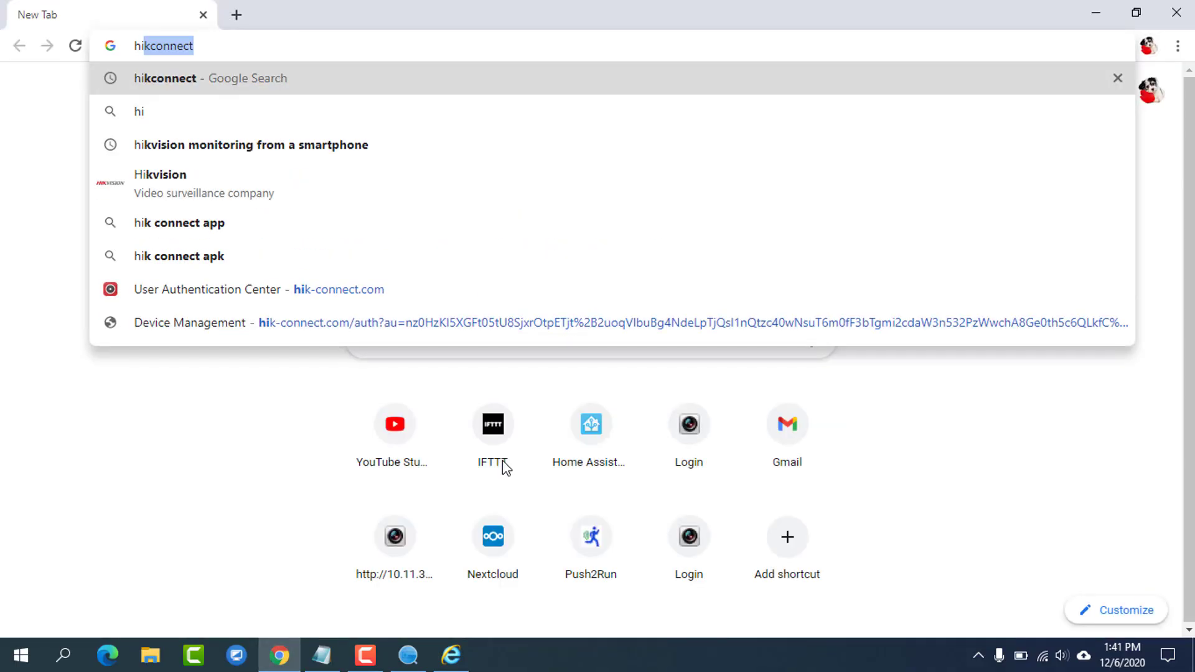
key(Return)
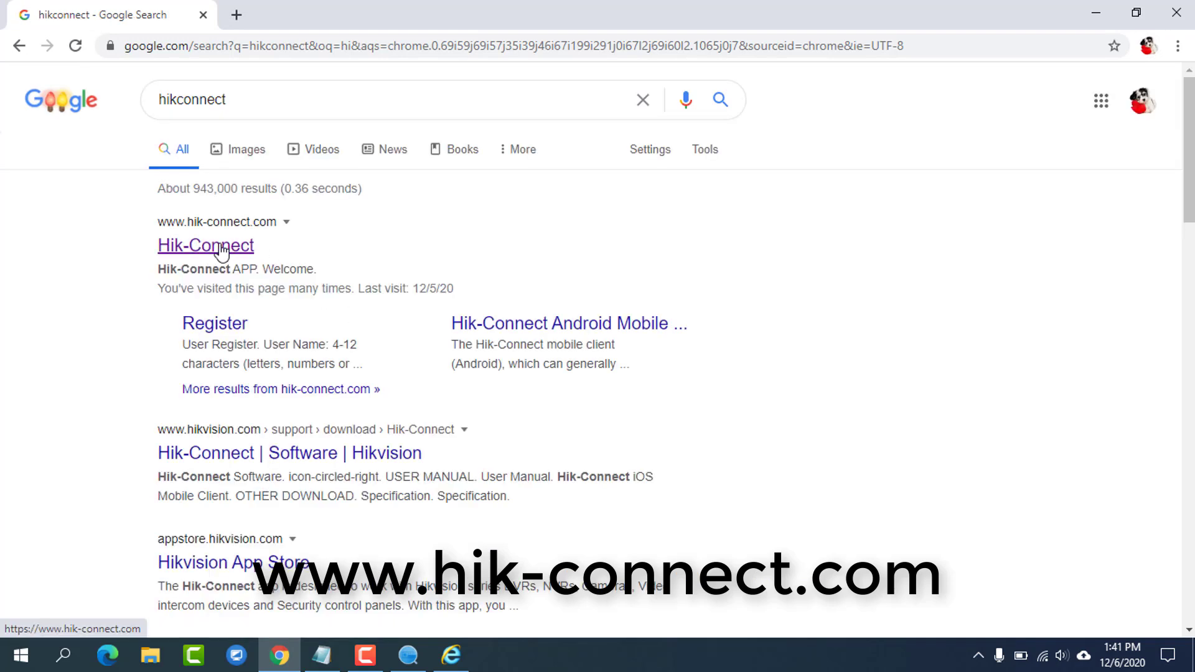
click(219, 248)
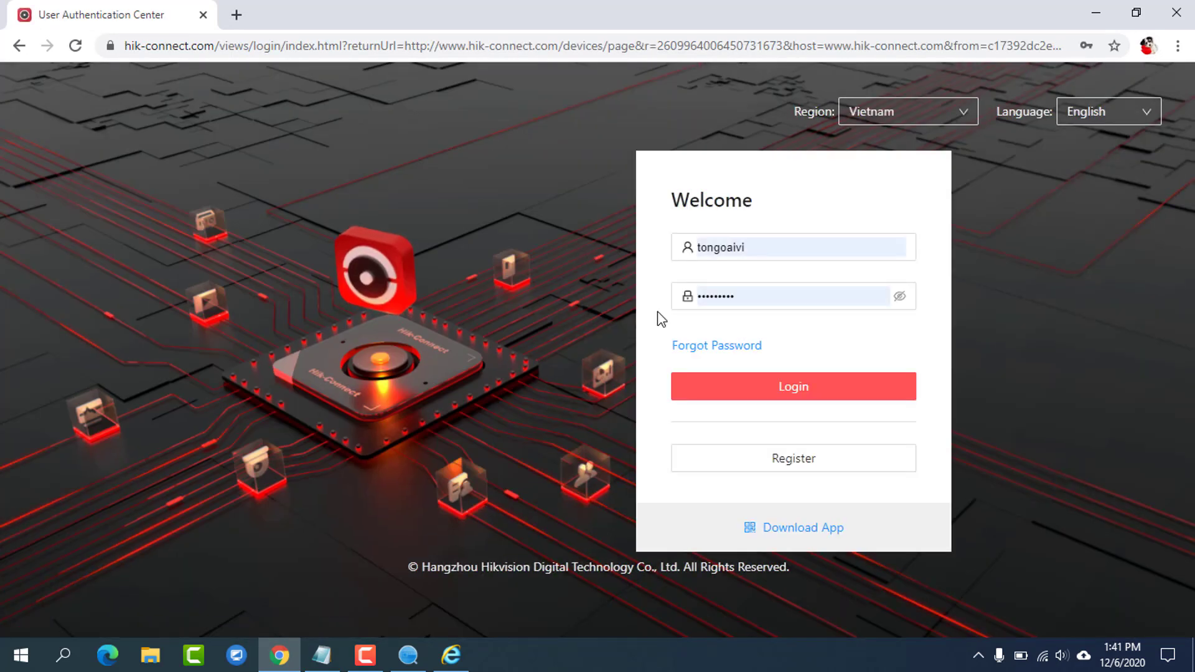
click(809, 392)
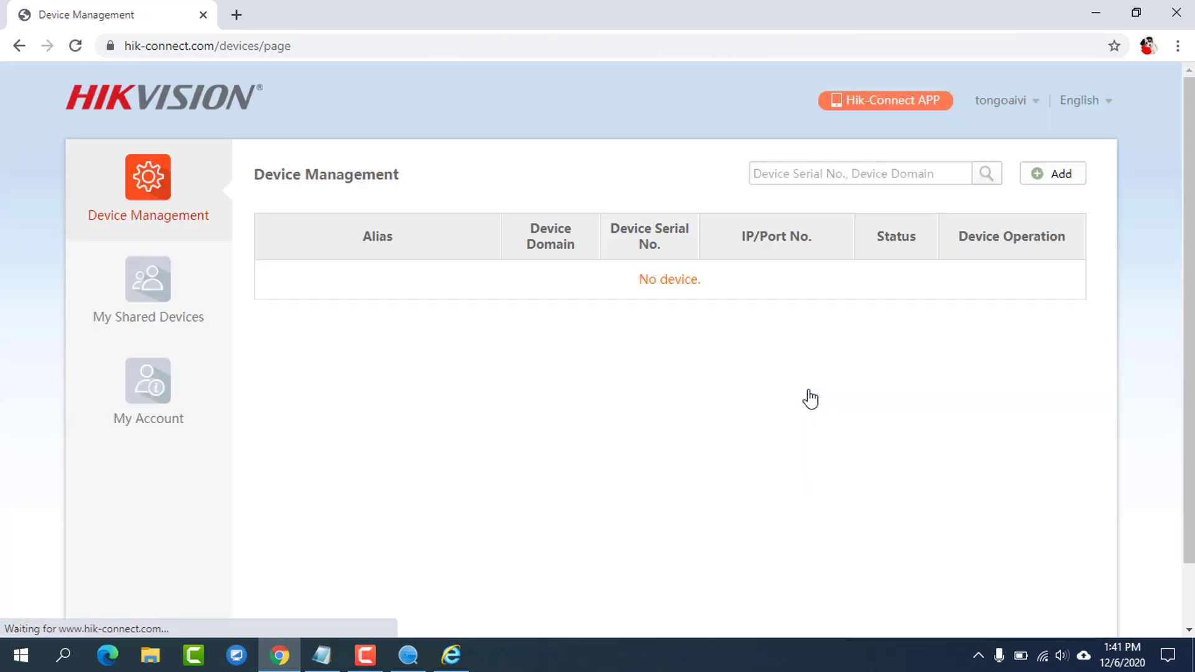
Step: Reselect the recorder in SADP and copy its full device serial number
click(1097, 12)
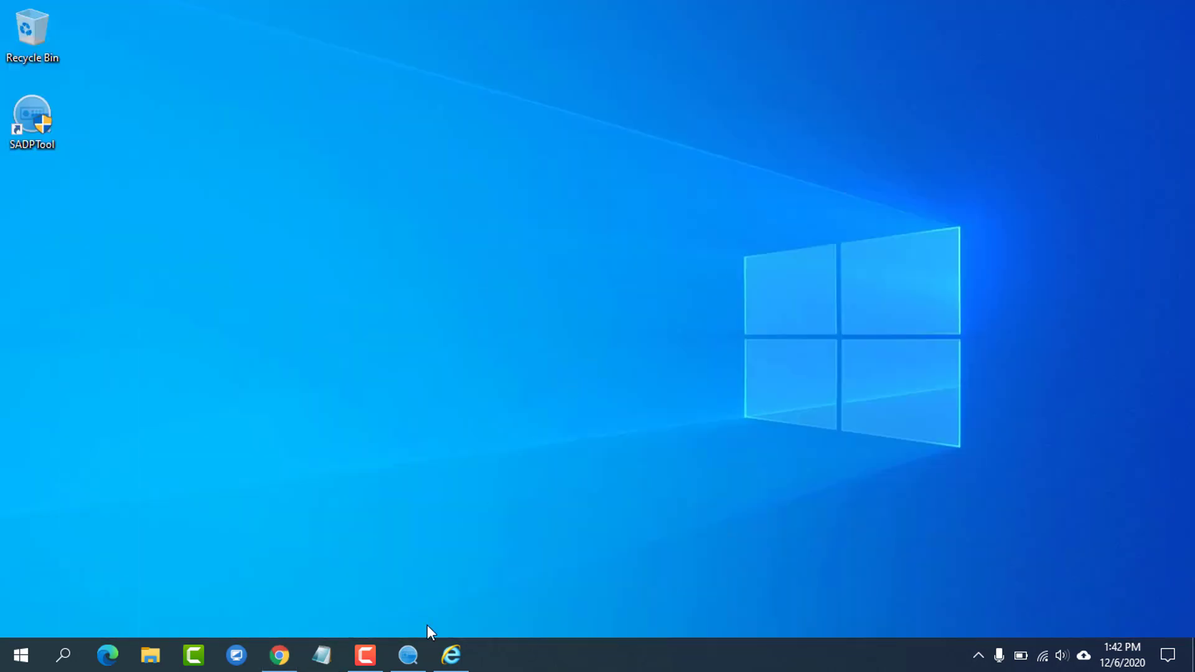
click(412, 654)
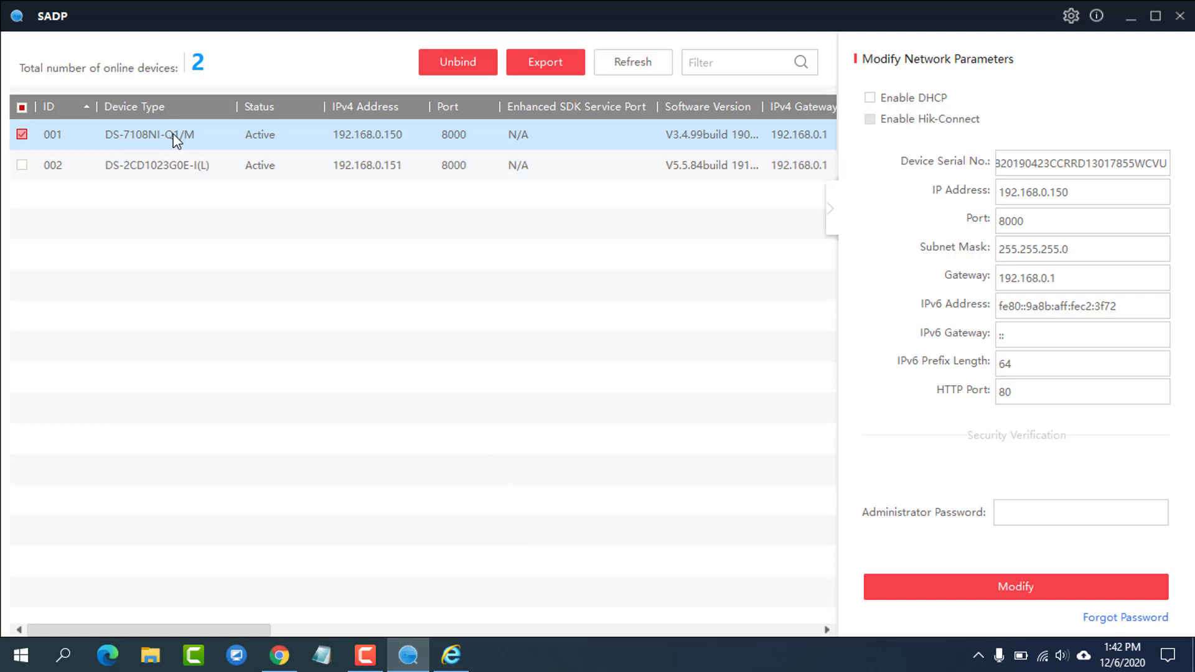
click(23, 136)
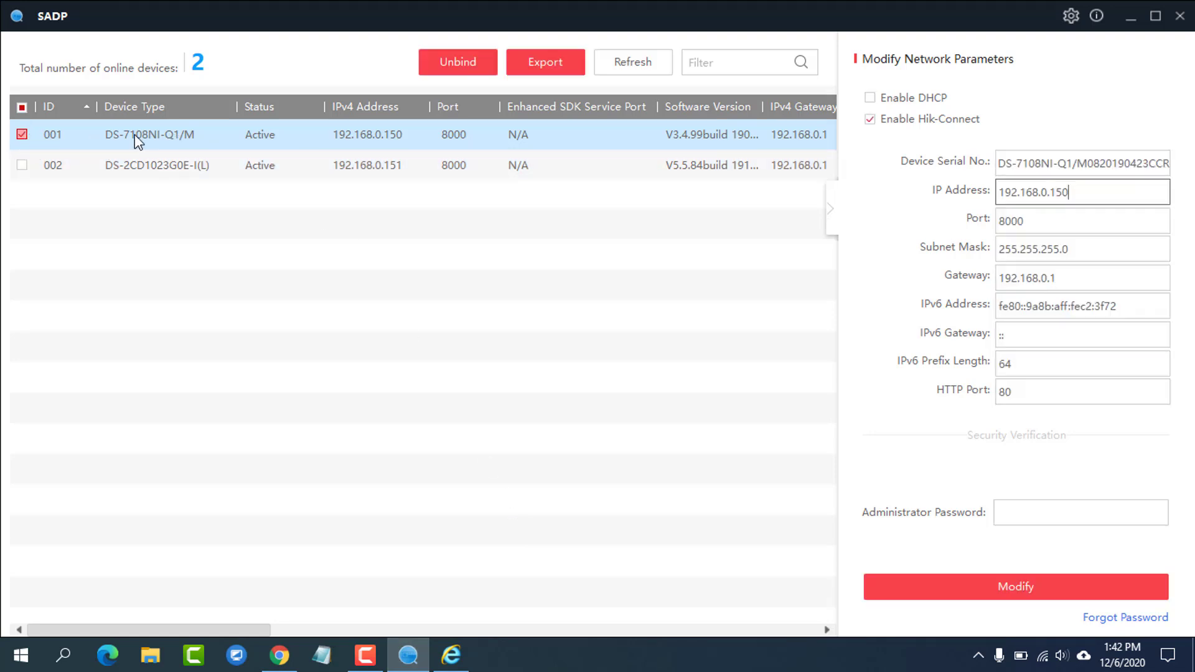
double_click(1099, 168)
right_click(1099, 167)
click(1109, 180)
click(330, 652)
right_click(406, 146)
click(462, 222)
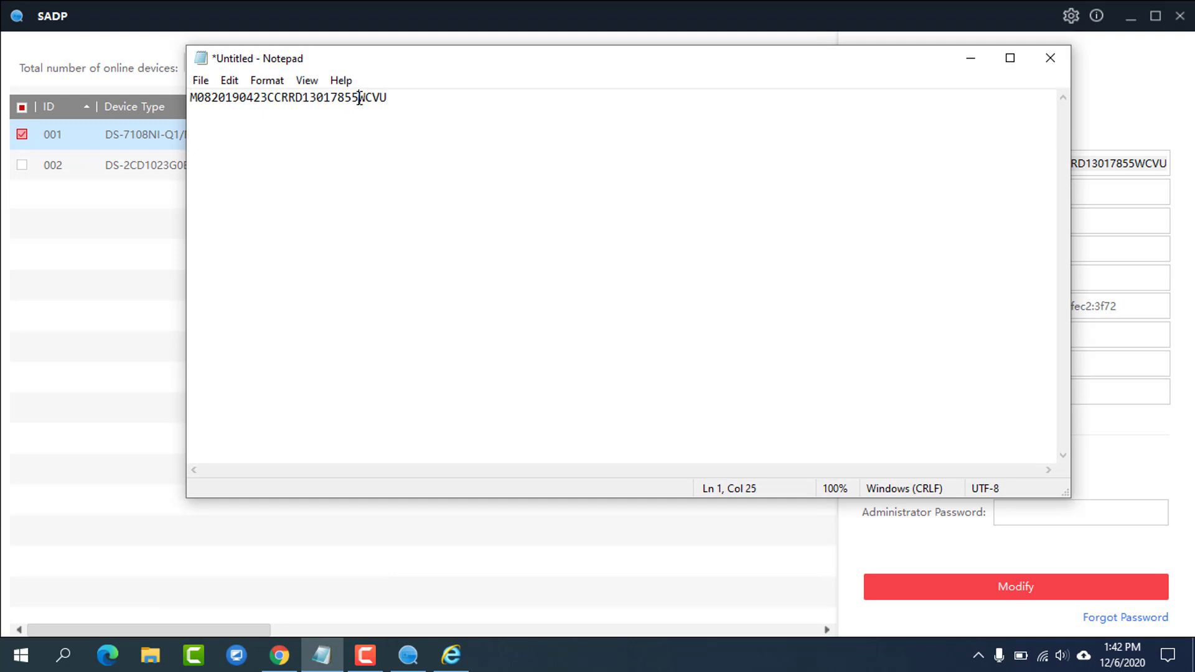
drag(358, 99, 303, 100)
right_click(307, 100)
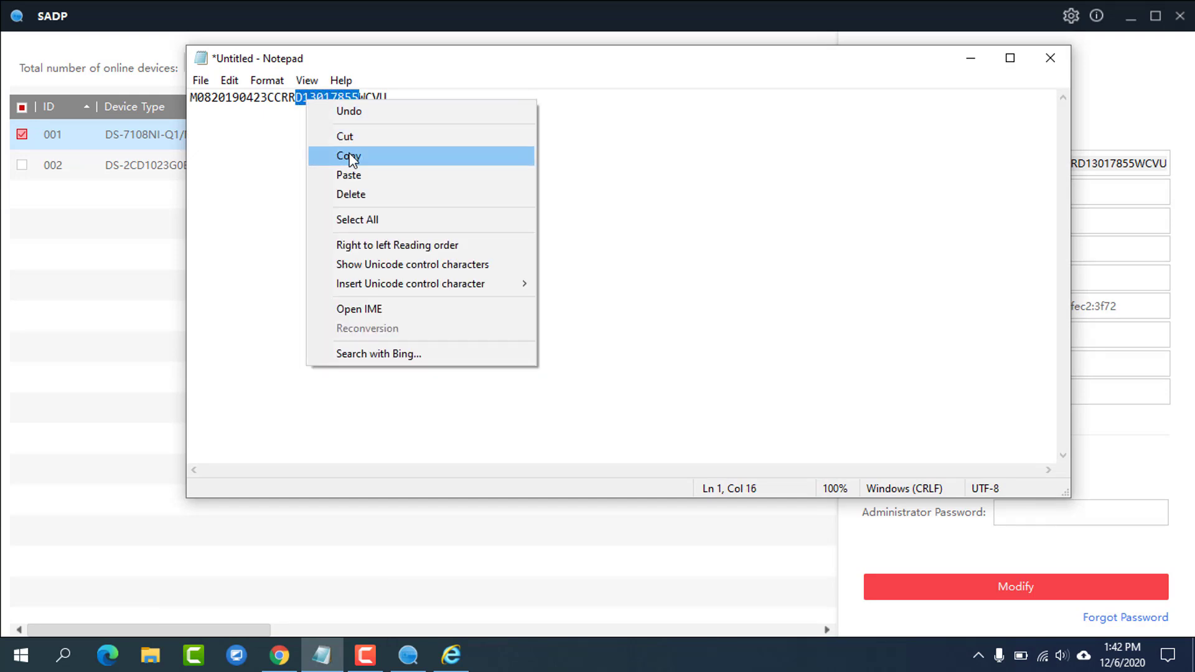
click(347, 155)
click(426, 103)
key(ctrl+v)
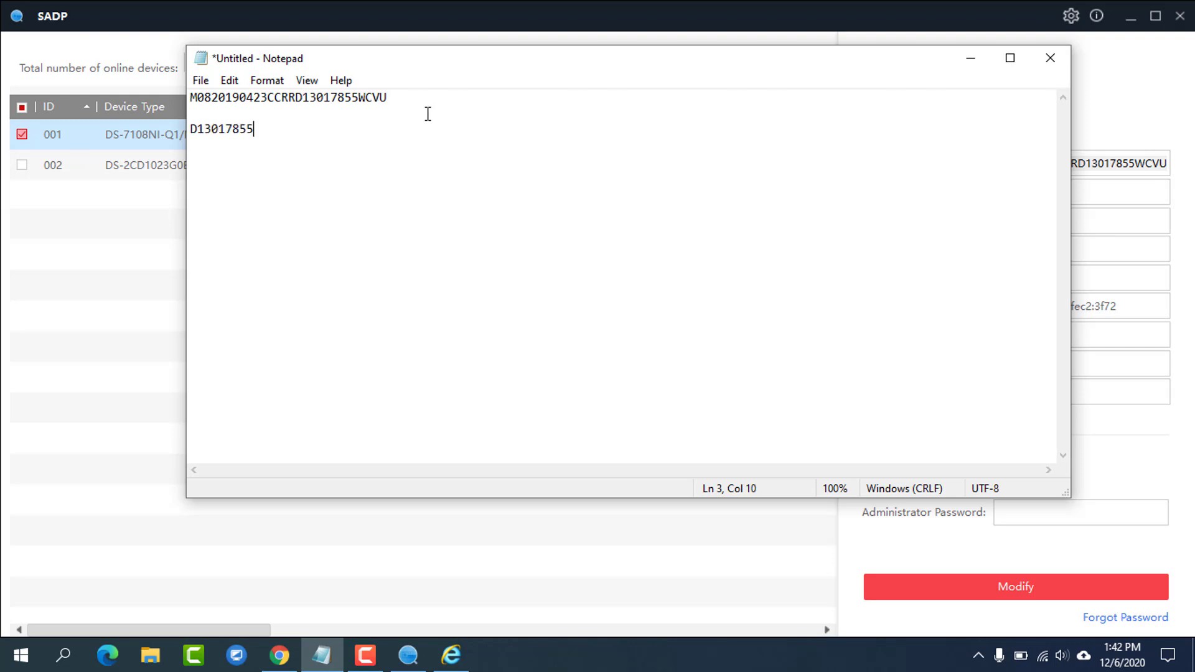
Step: Copy D13017855 to the clipboard, then minimize Notepad and SADP
drag(287, 128, 175, 128)
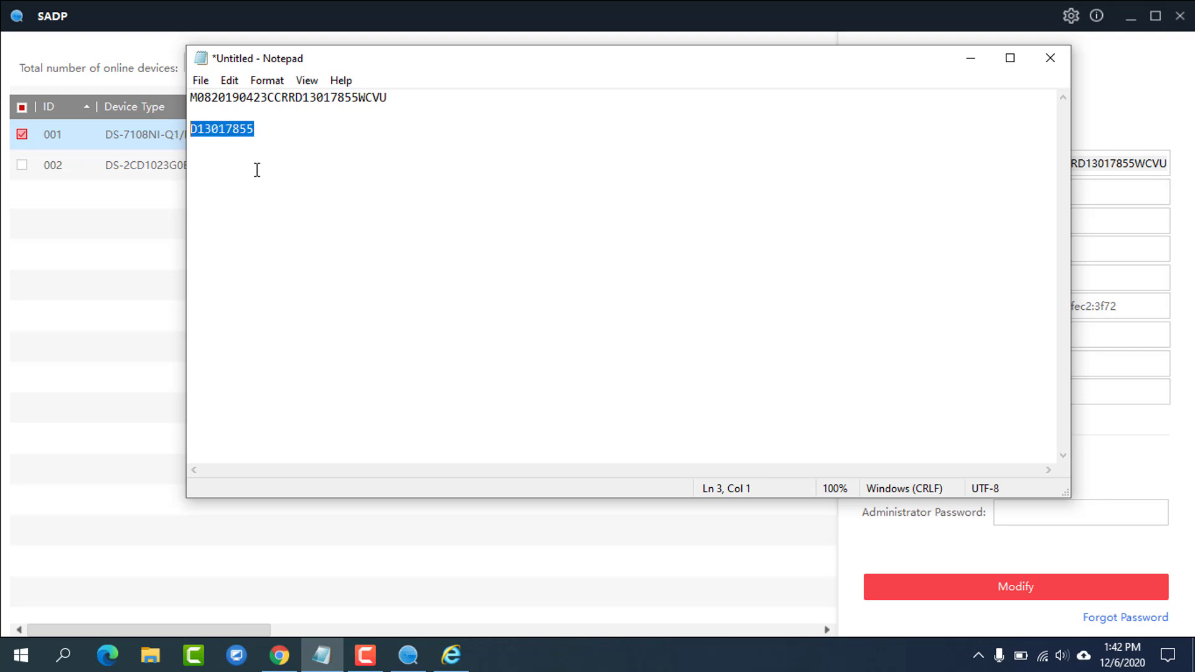
right_click(234, 133)
click(274, 187)
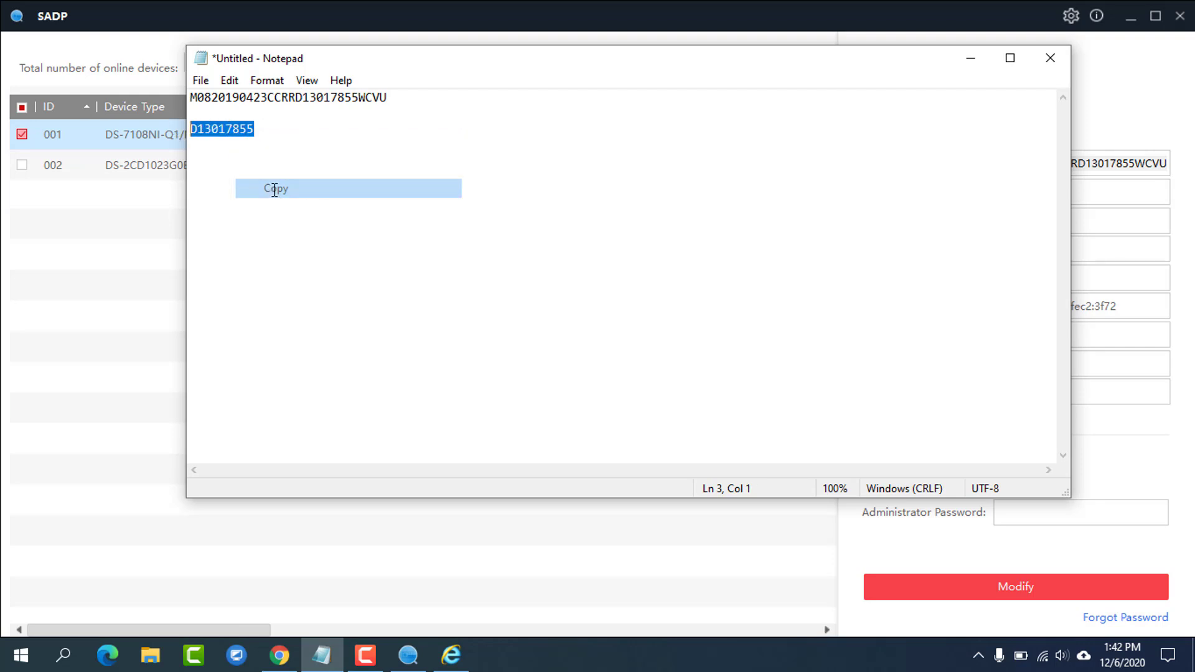
click(971, 59)
click(1132, 25)
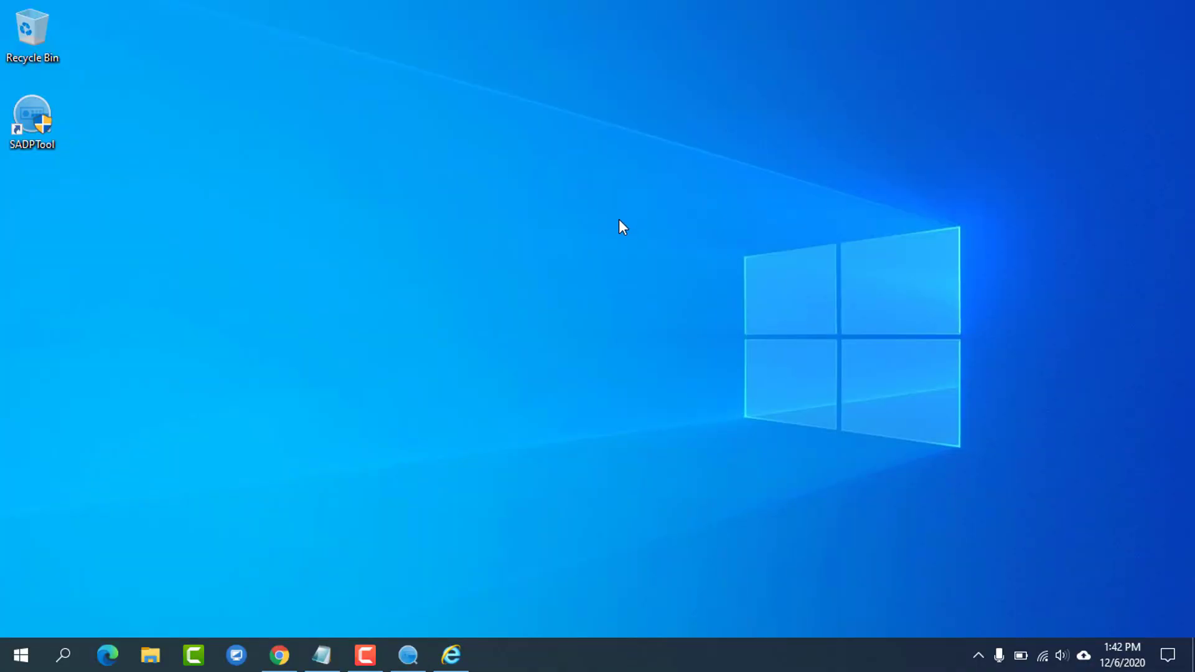
Step: Search the Hik-Connect portal for serial D13017855 and select the found recorder
click(279, 655)
click(1062, 173)
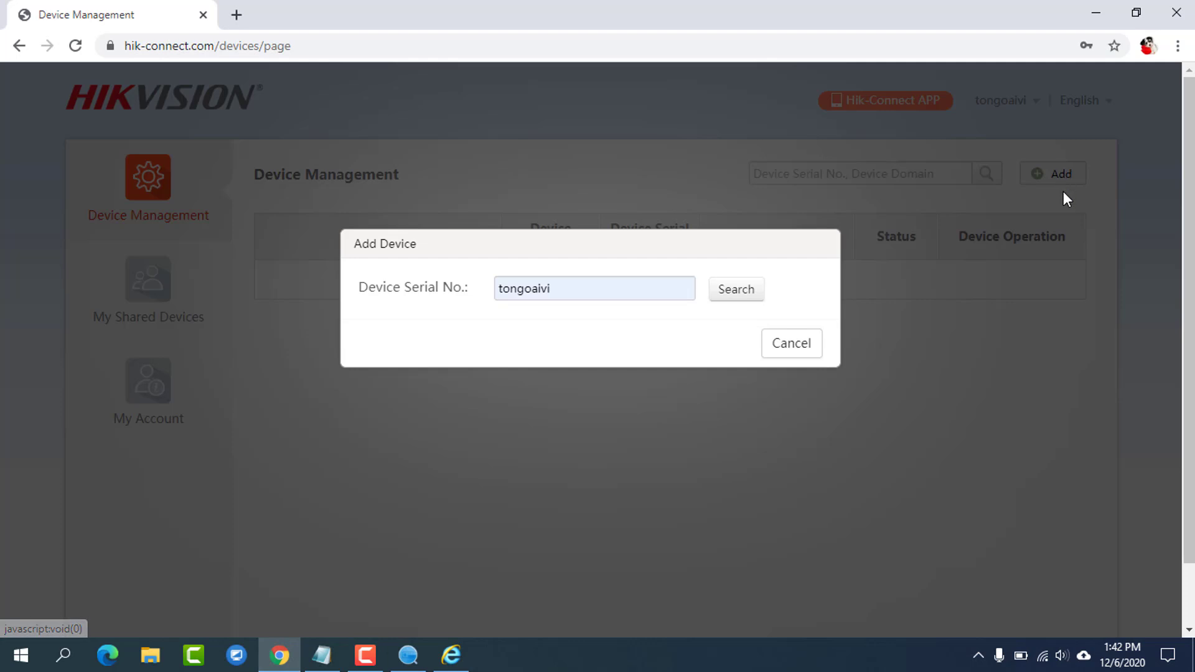
double_click(584, 297)
key(ctrl+v)
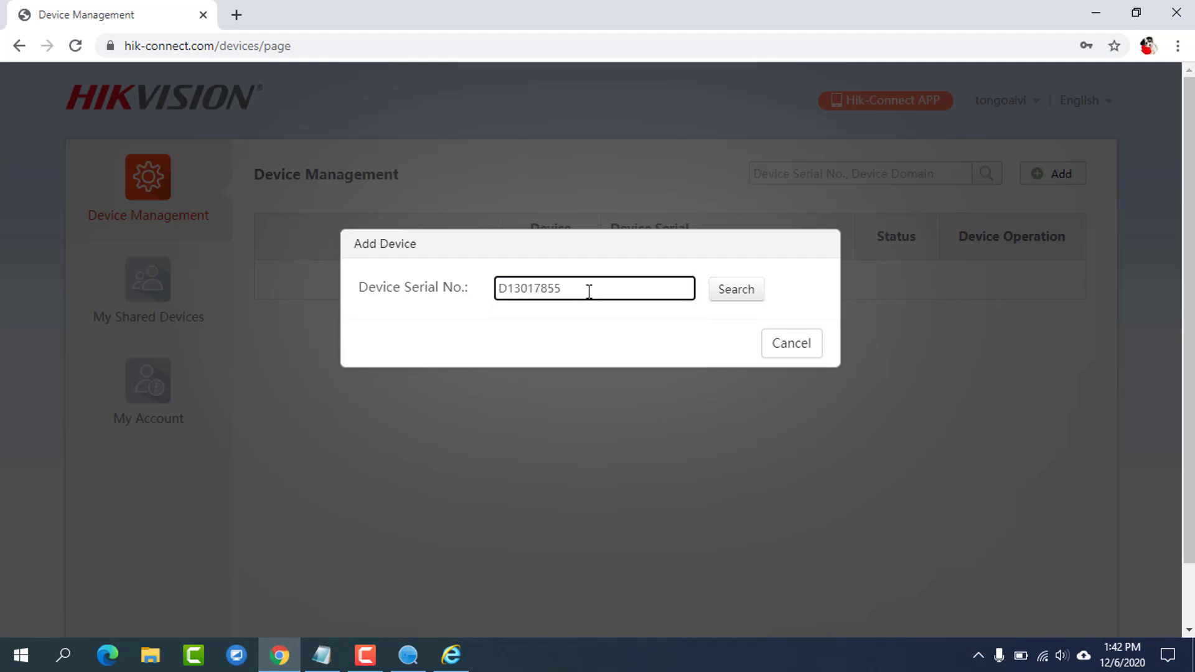
click(752, 301)
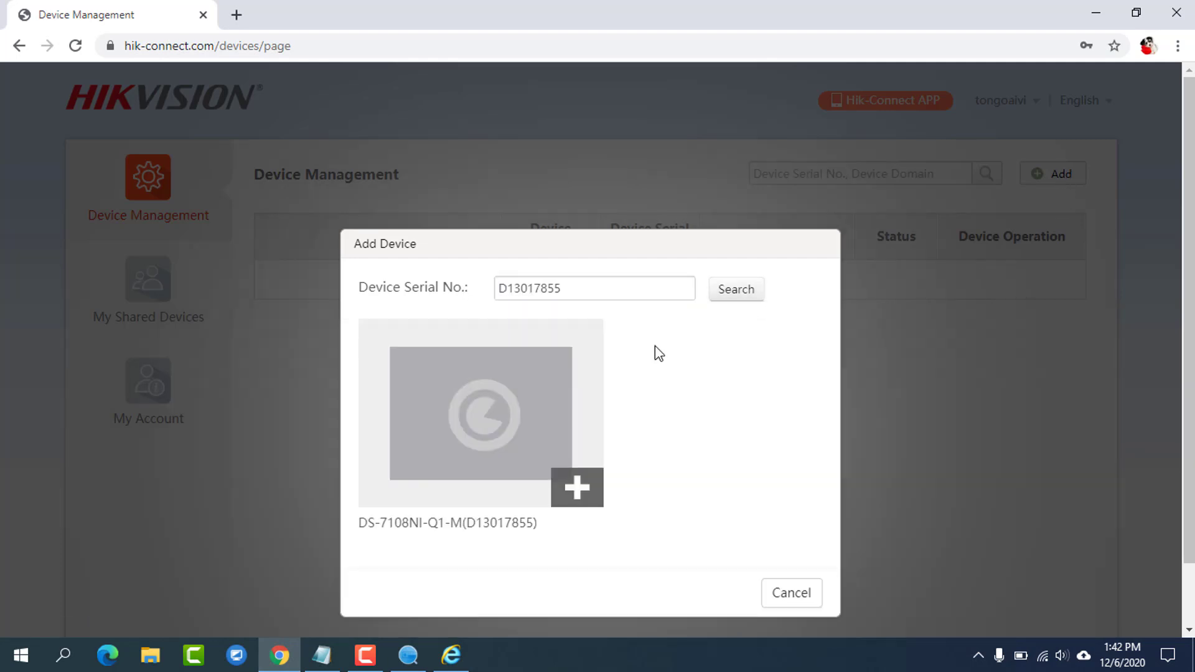
click(581, 490)
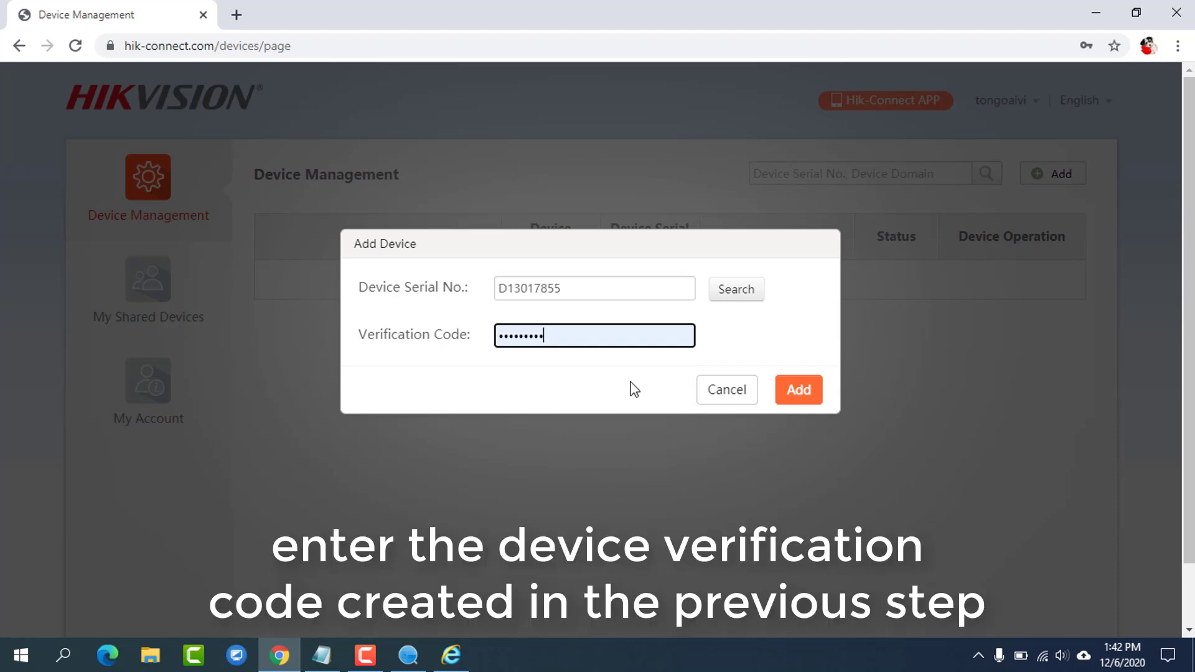
double_click(601, 337)
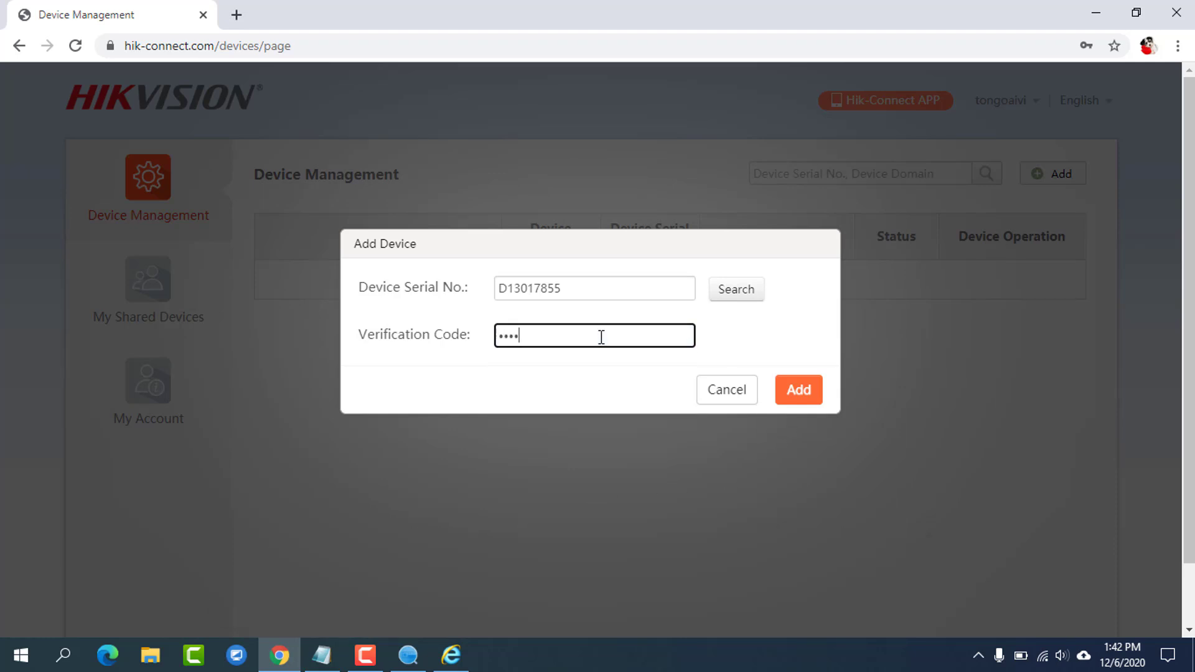
click(802, 396)
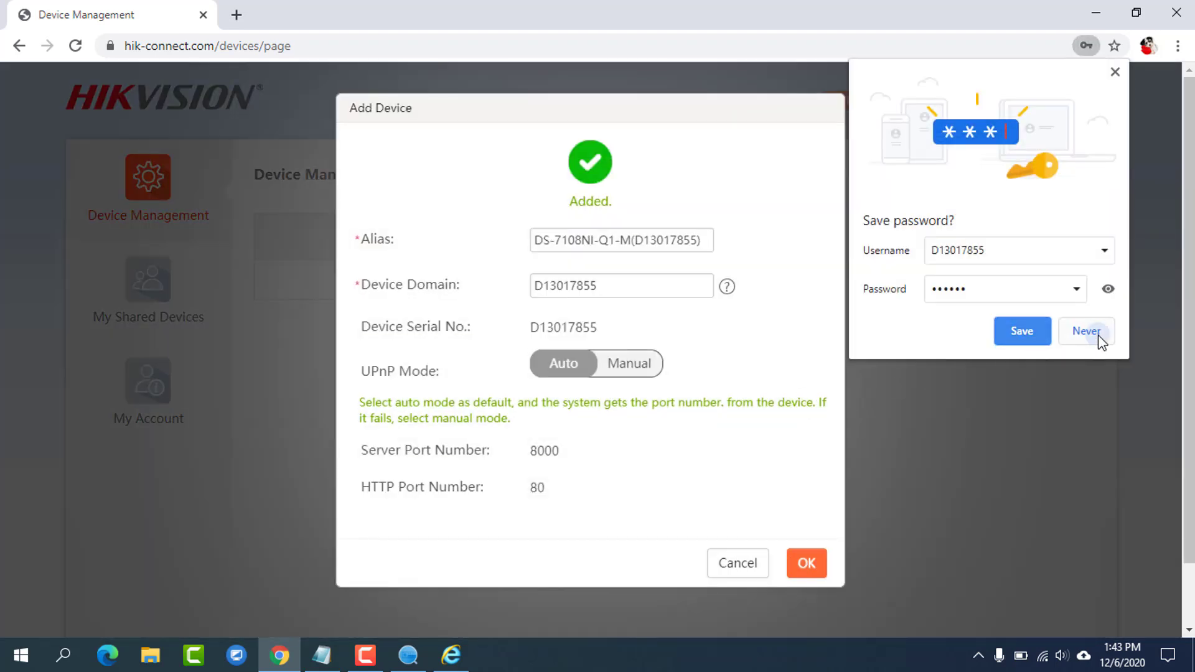
click(1013, 336)
click(803, 564)
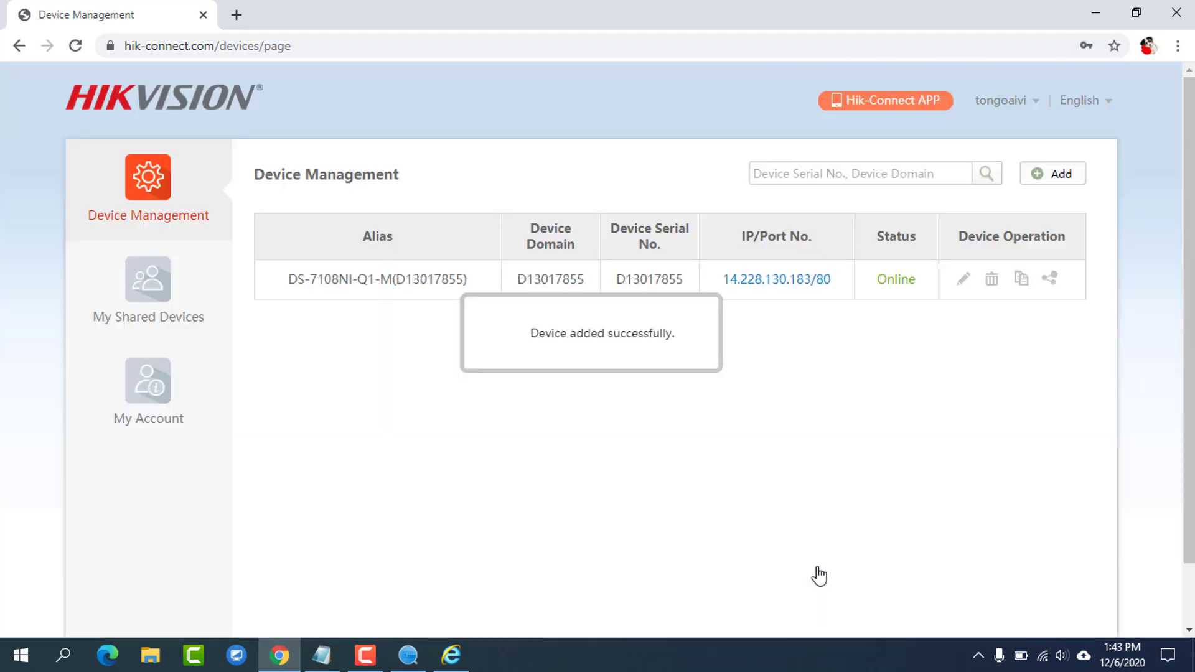
Step: Point out the recorder's public IP, port and Online status, and show the app QR code
drag(849, 294, 275, 302)
drag(935, 285, 868, 290)
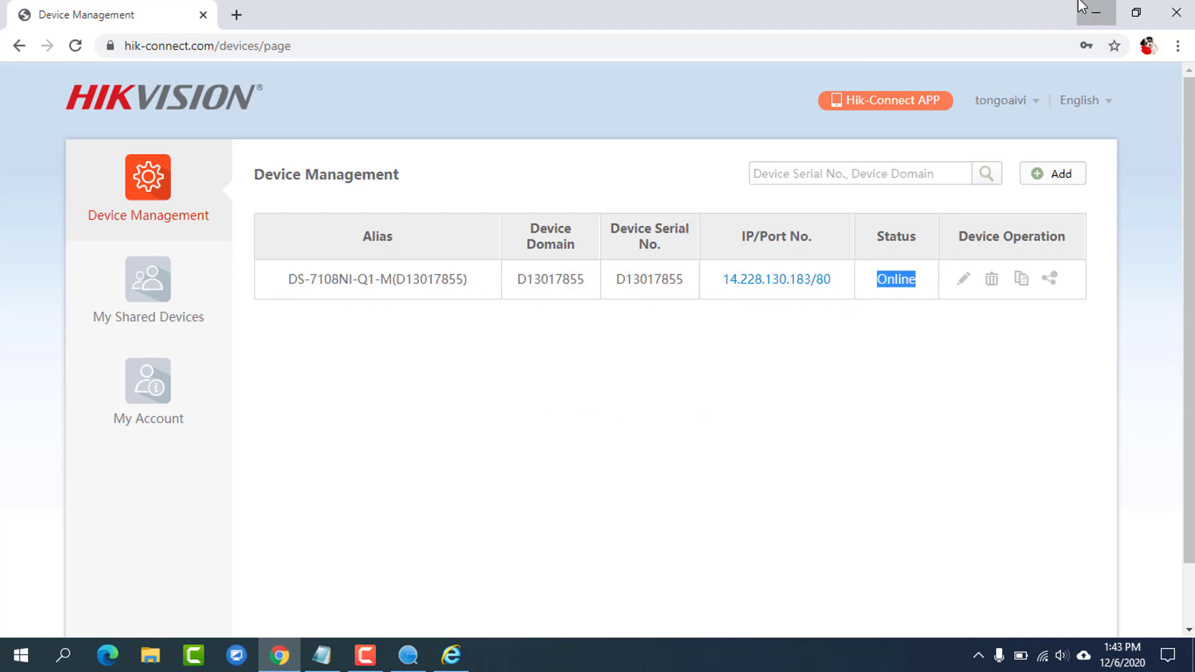
click(896, 106)
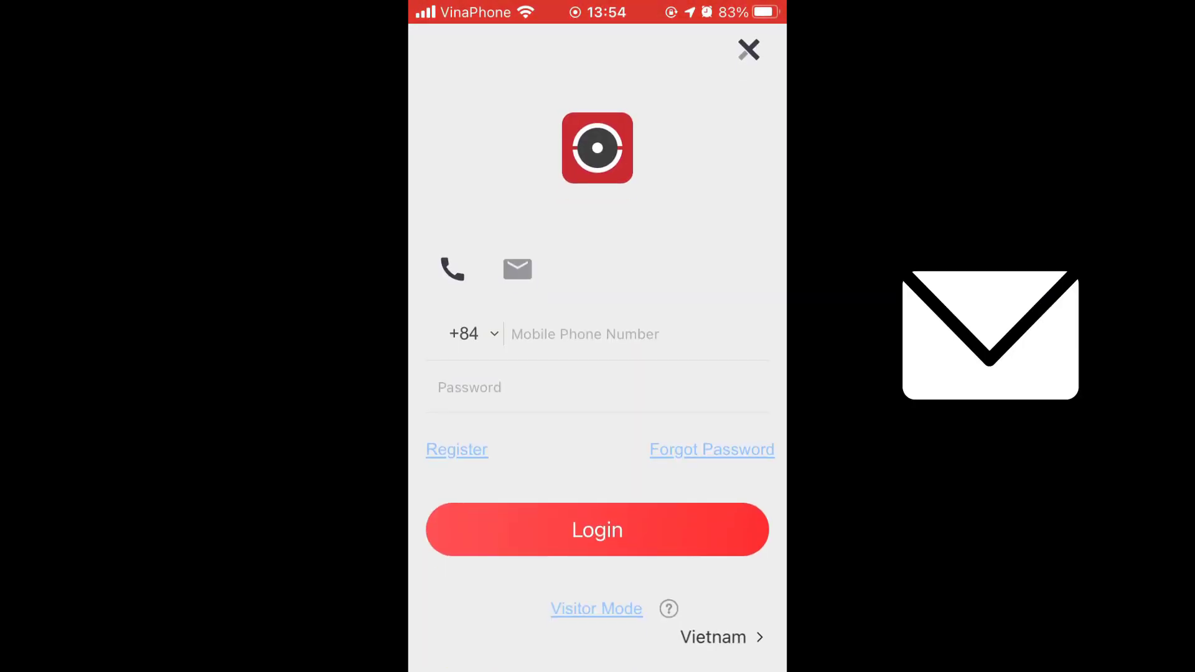
click(518, 269)
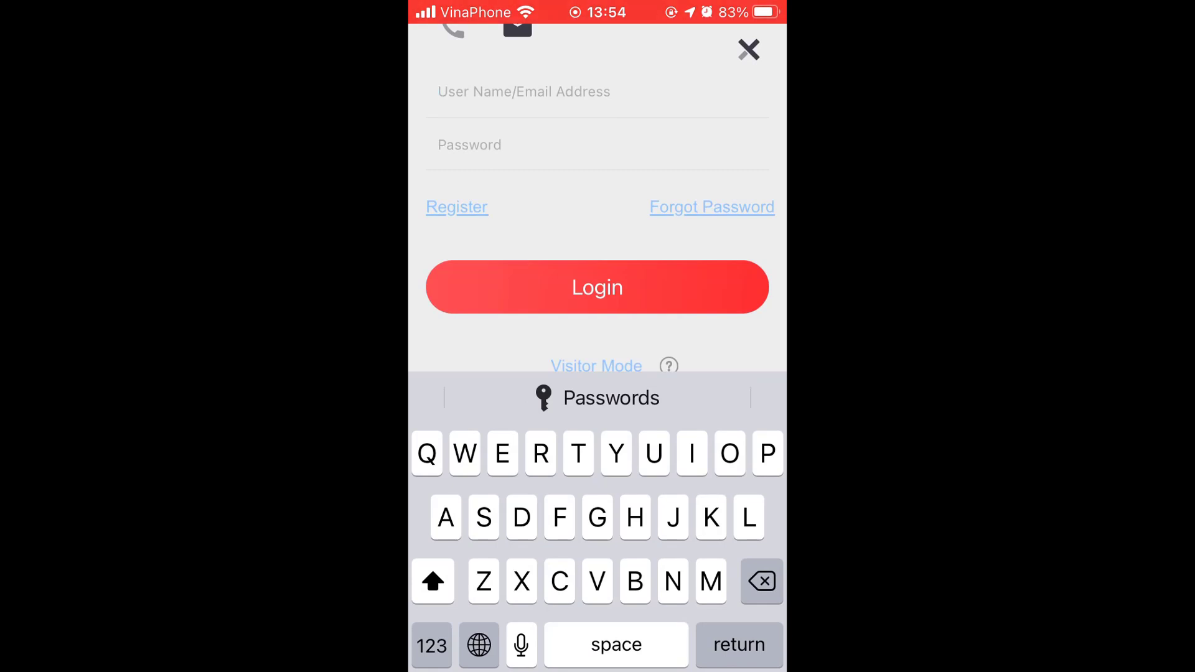
click(433, 581)
key(Return)
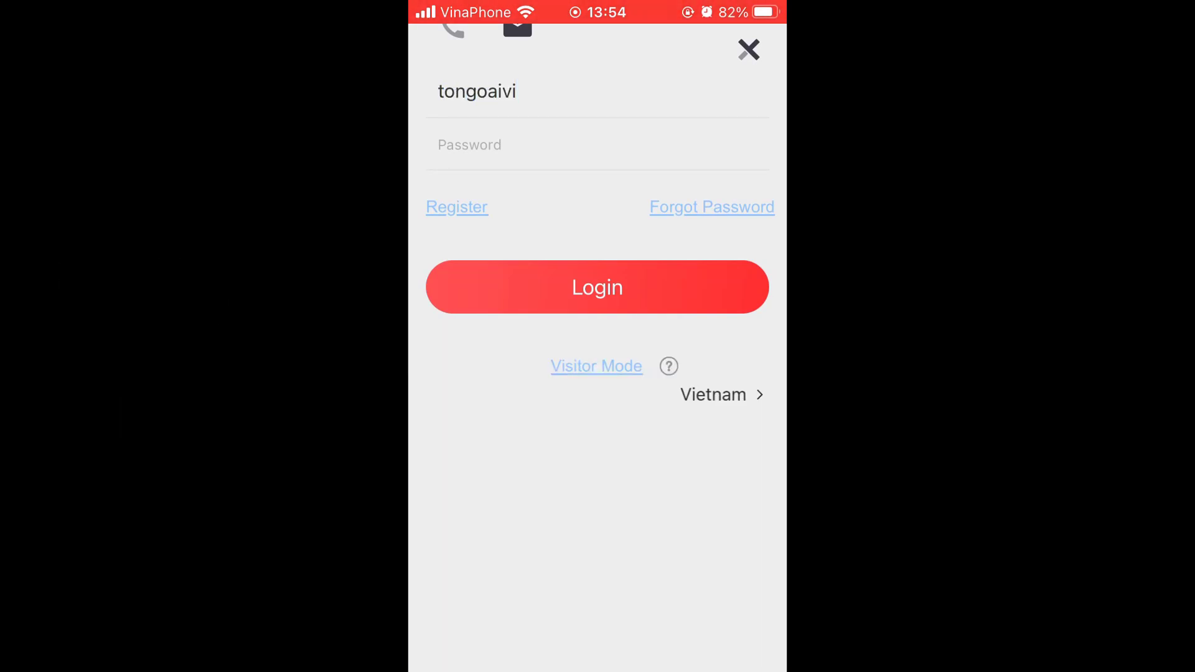
click(598, 287)
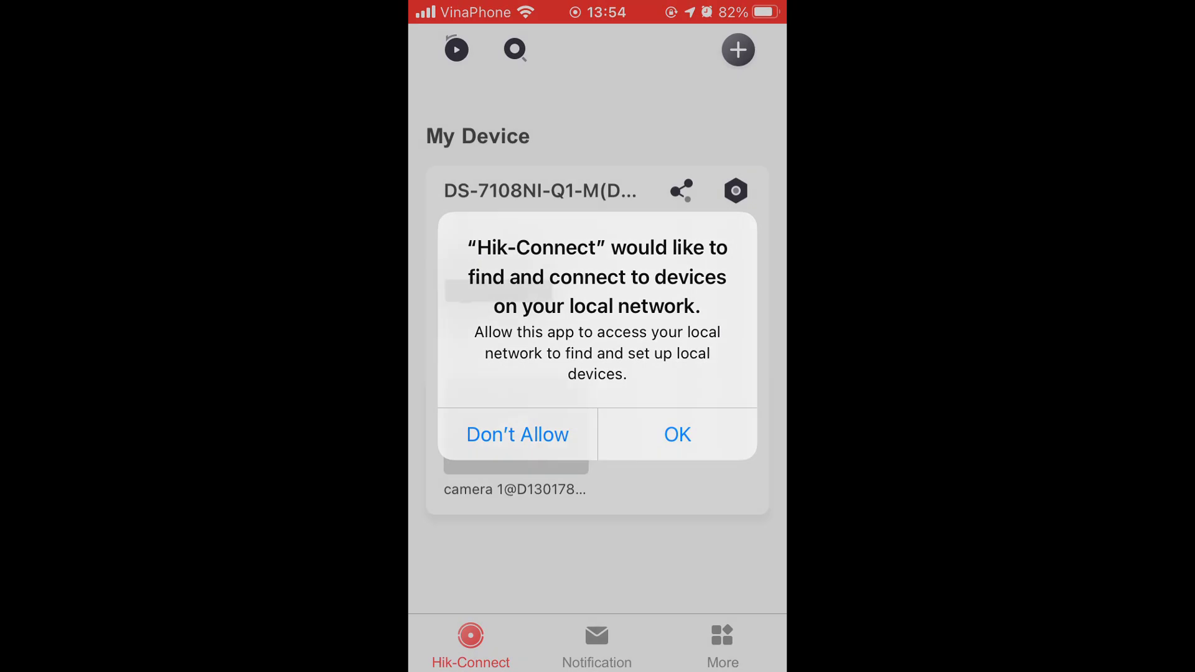
Step: Dismiss the network and Touch ID prompts, then open camera 1's live view
click(678, 434)
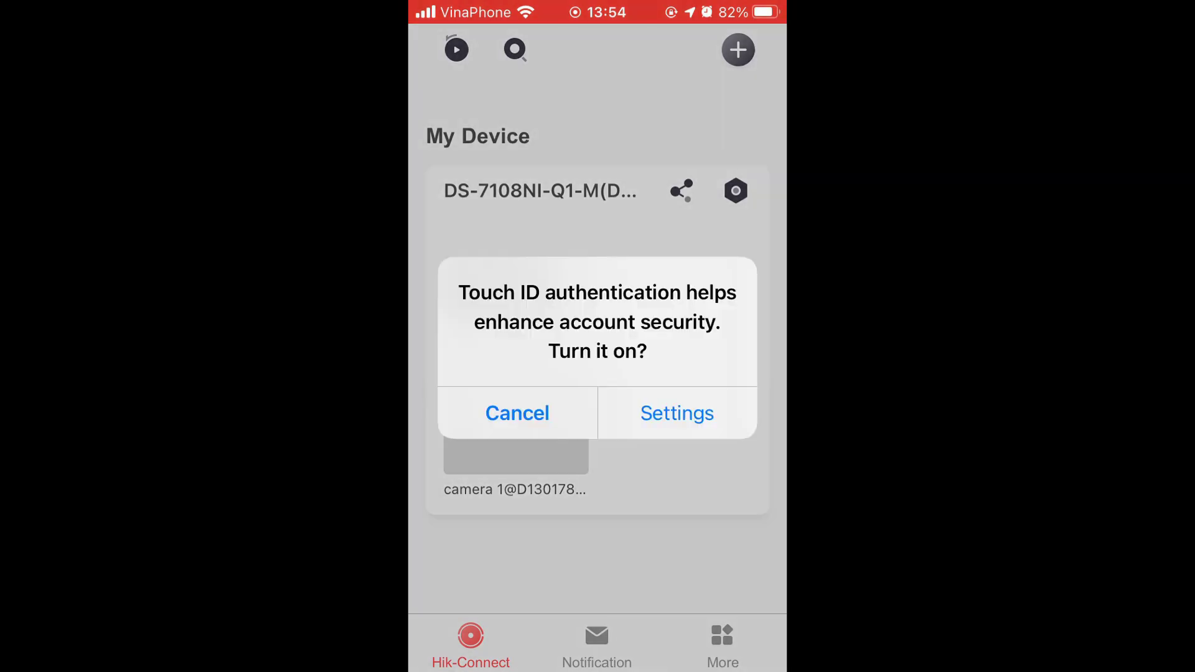
click(518, 413)
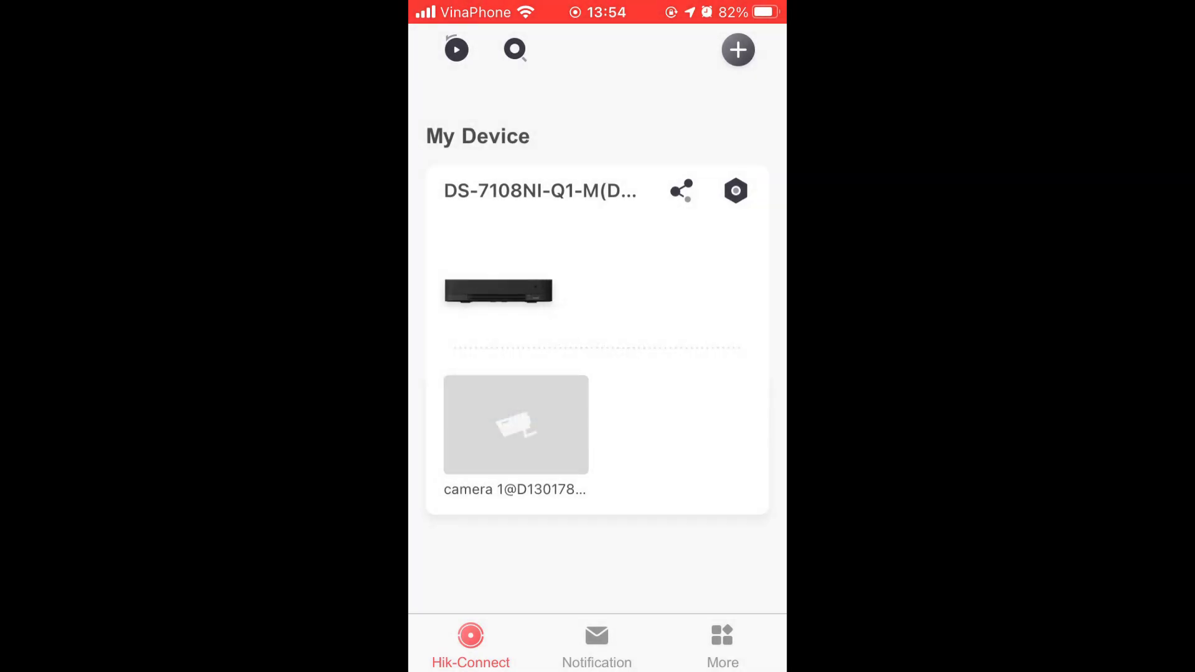
click(516, 424)
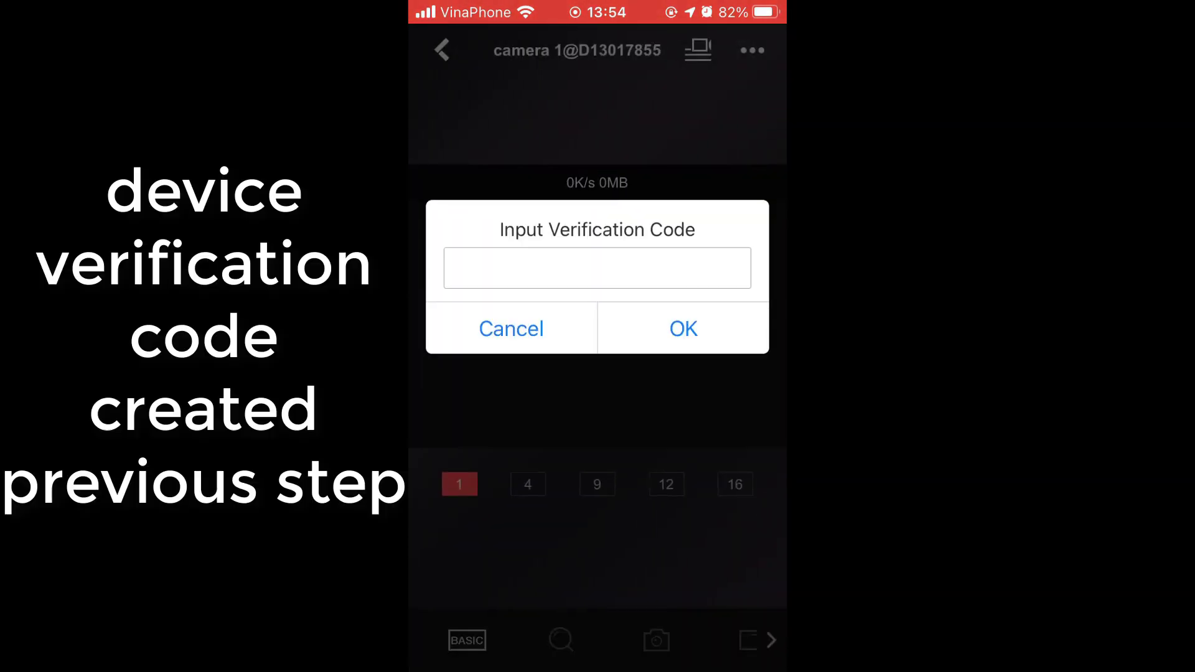